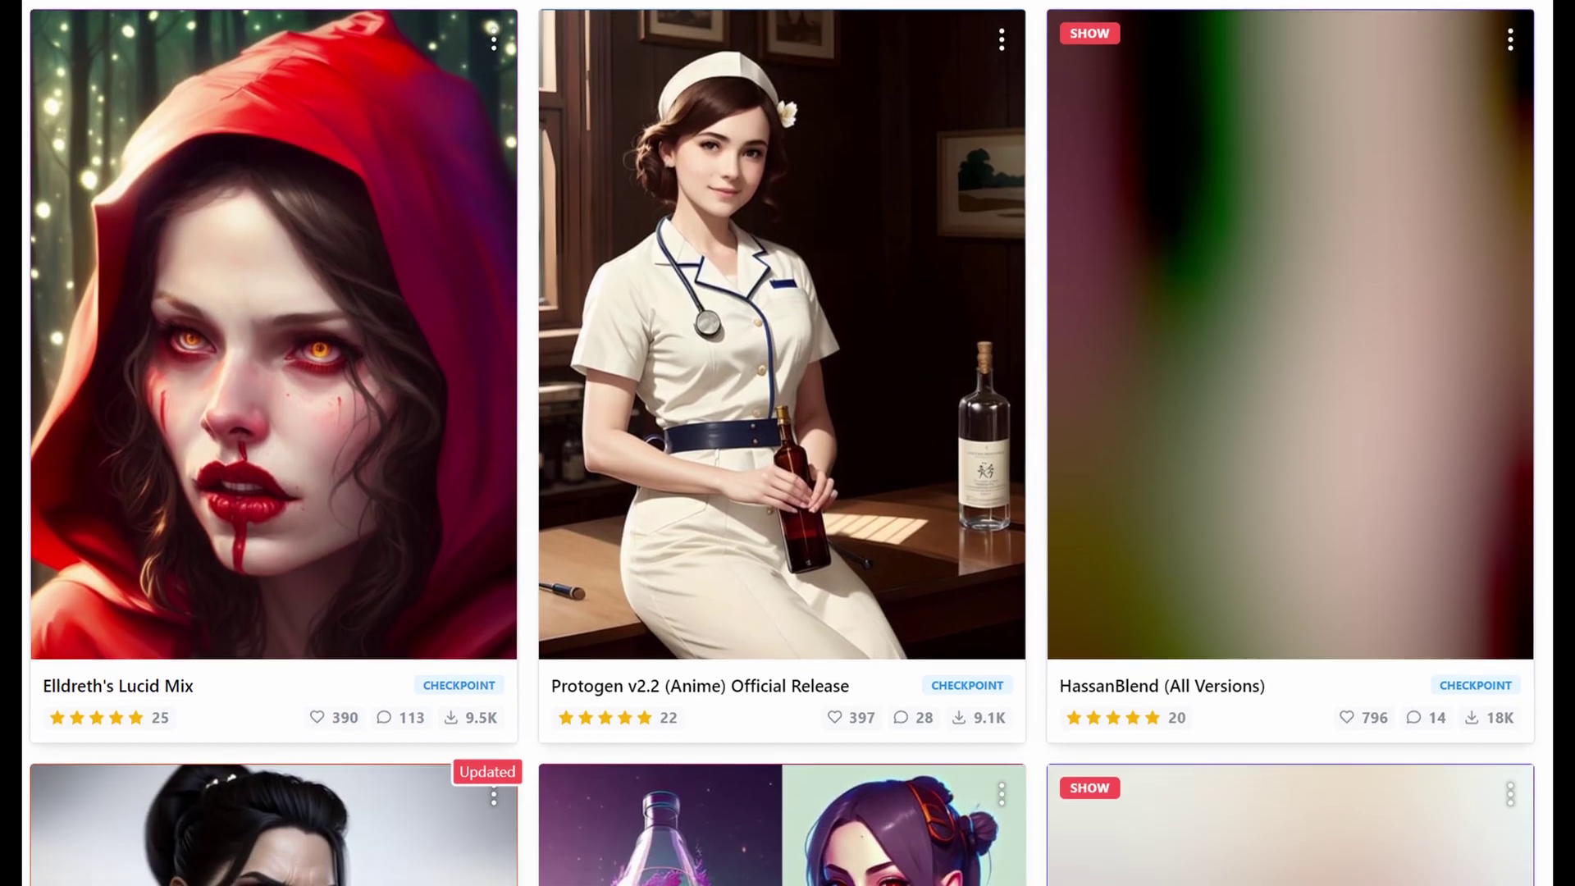
Look through the Stable Diffusion model listings and the fantasy art style model's page and its shared prompts.
scroll(787, 443, down, 5)
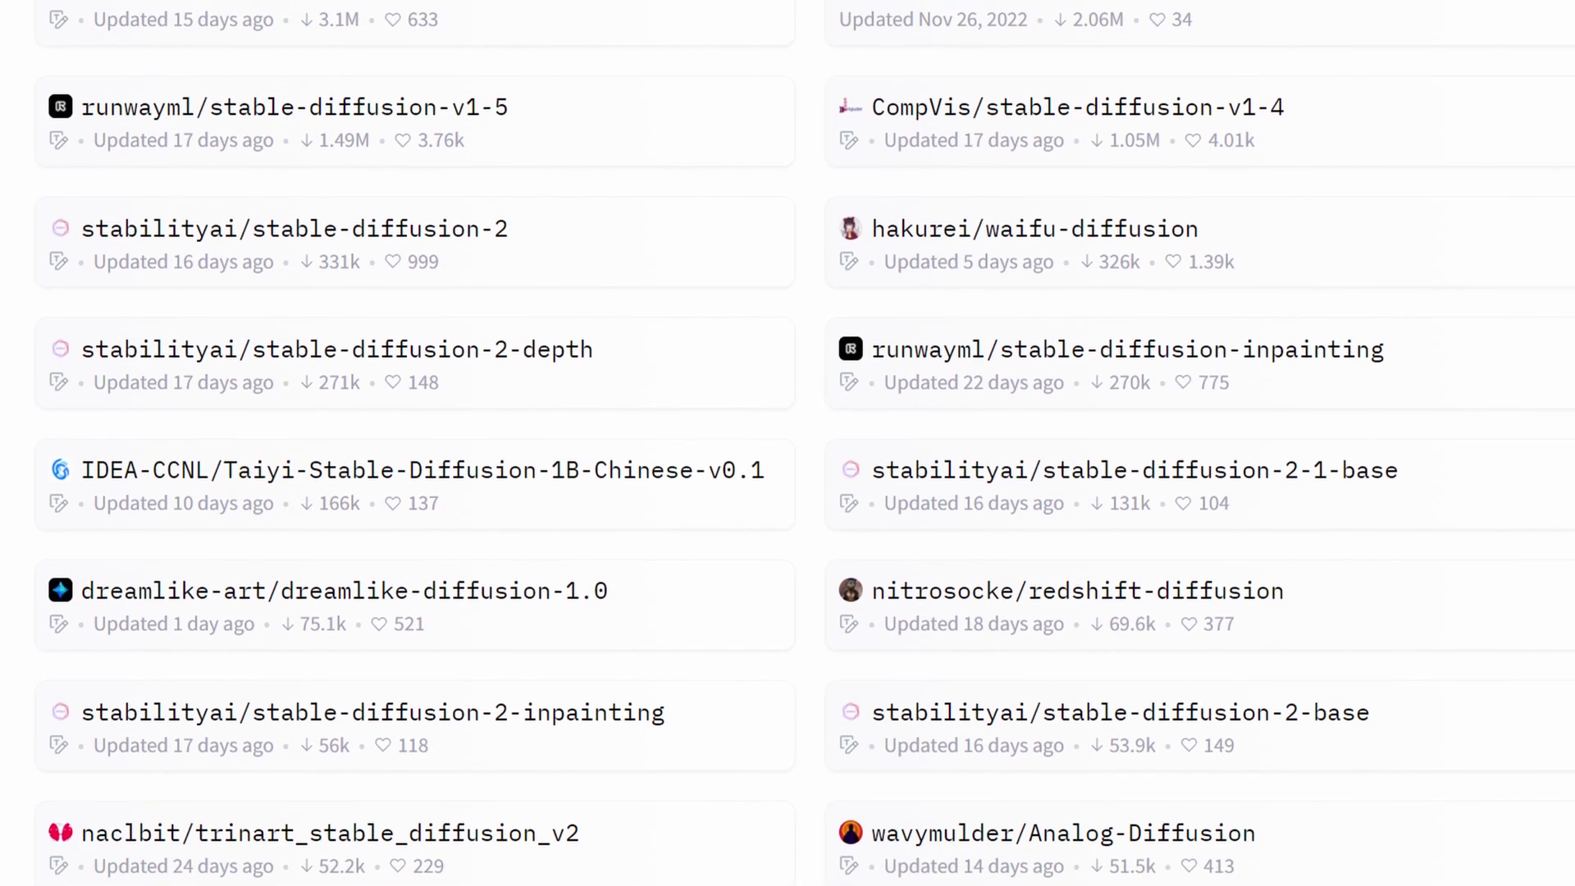
scroll(787, 443, down, 8)
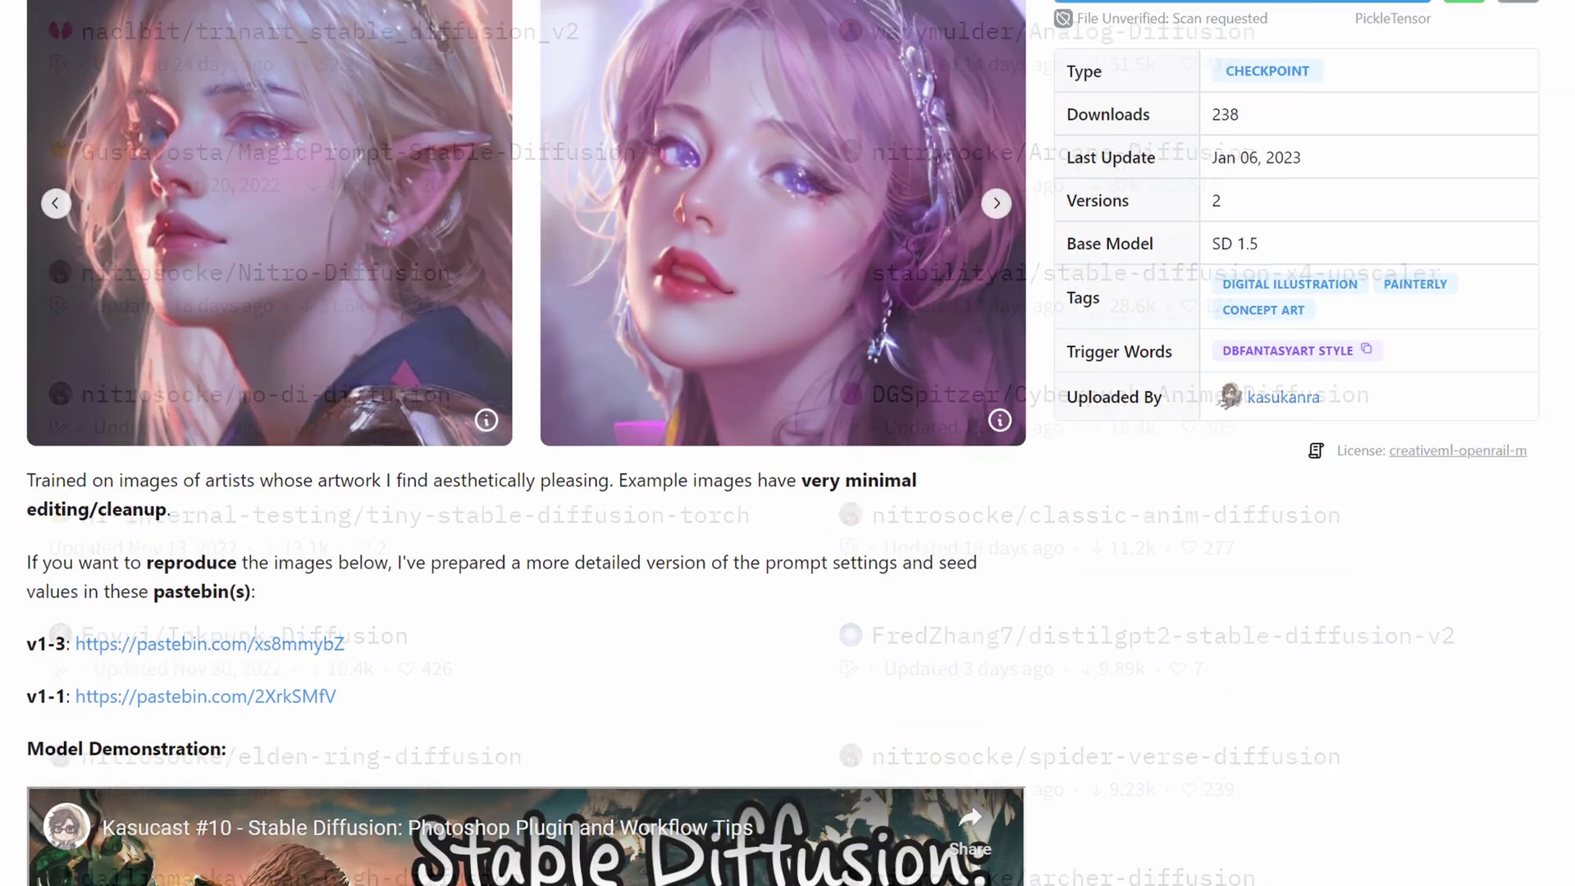
scroll(788, 443, down, 2)
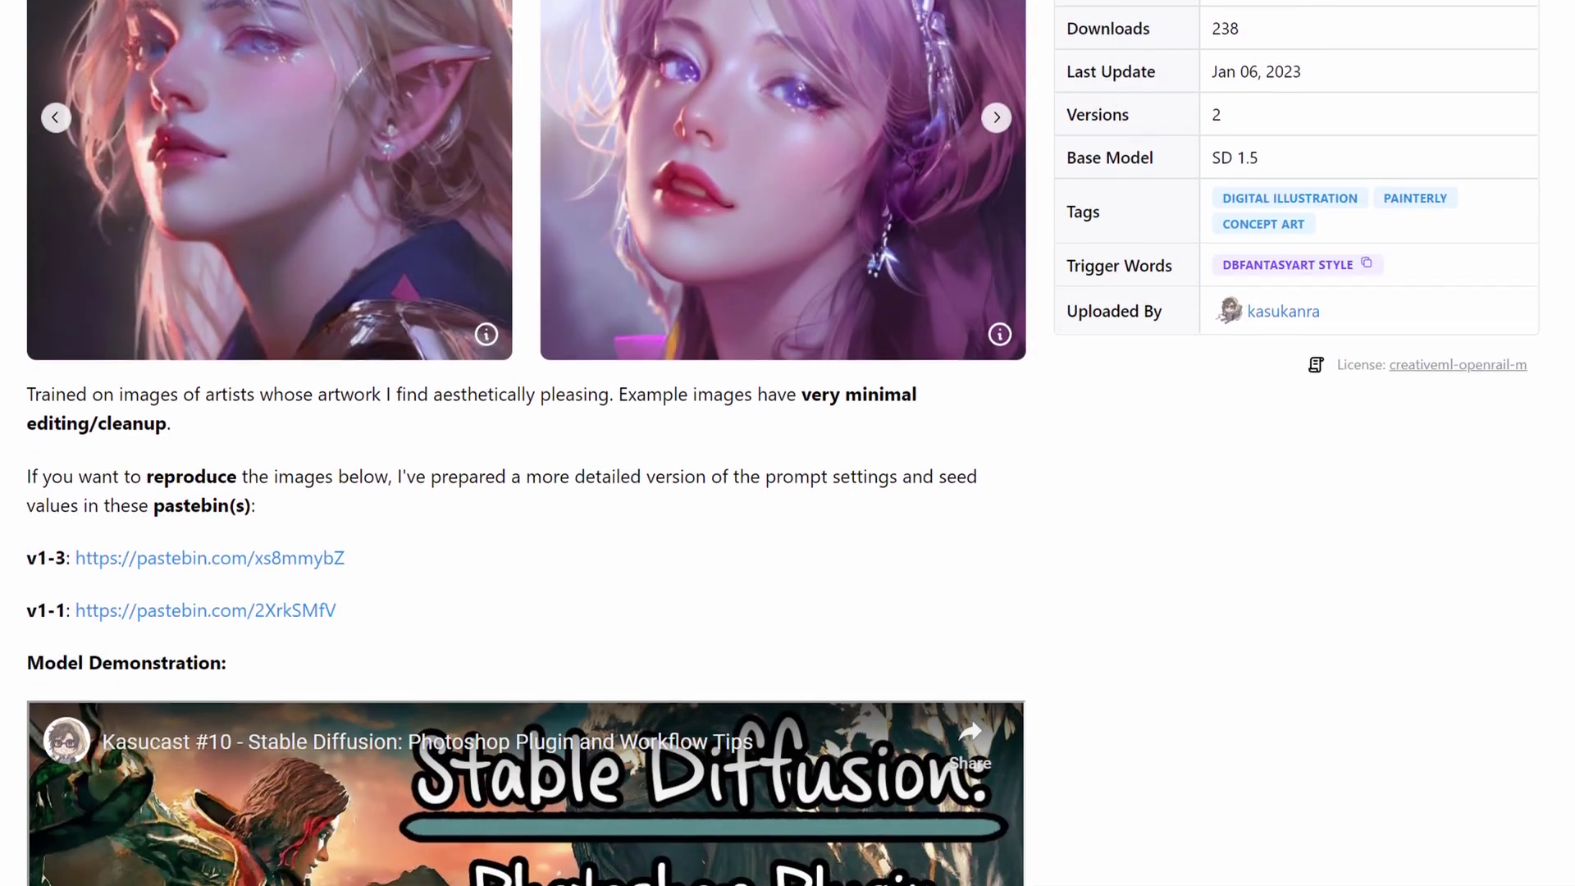
scroll(787, 442, down, 3)
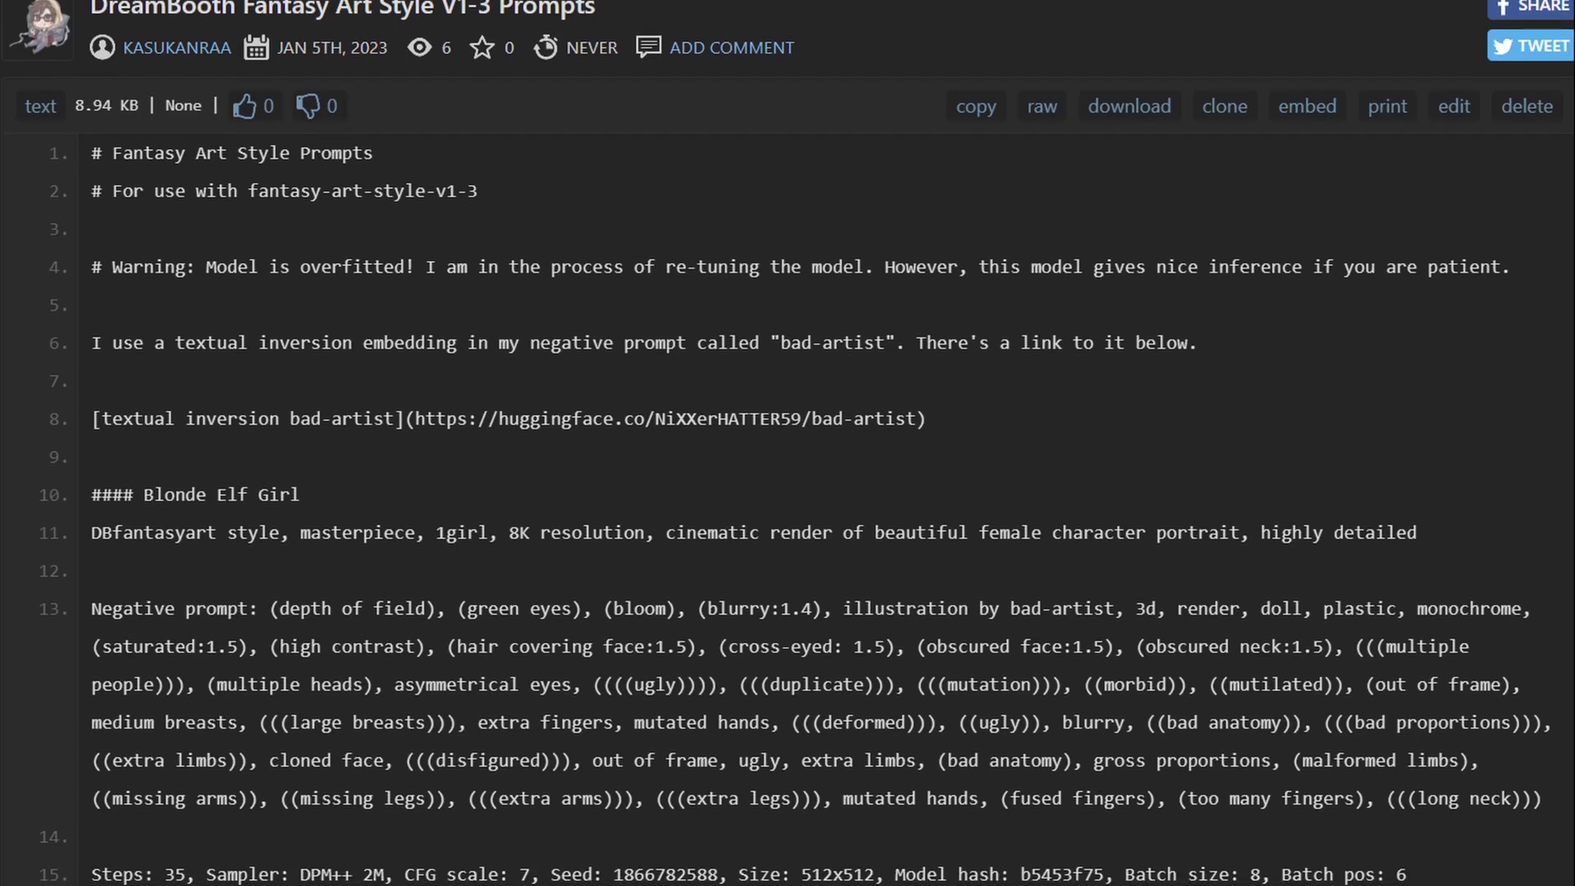
scroll(787, 443, down, 10)
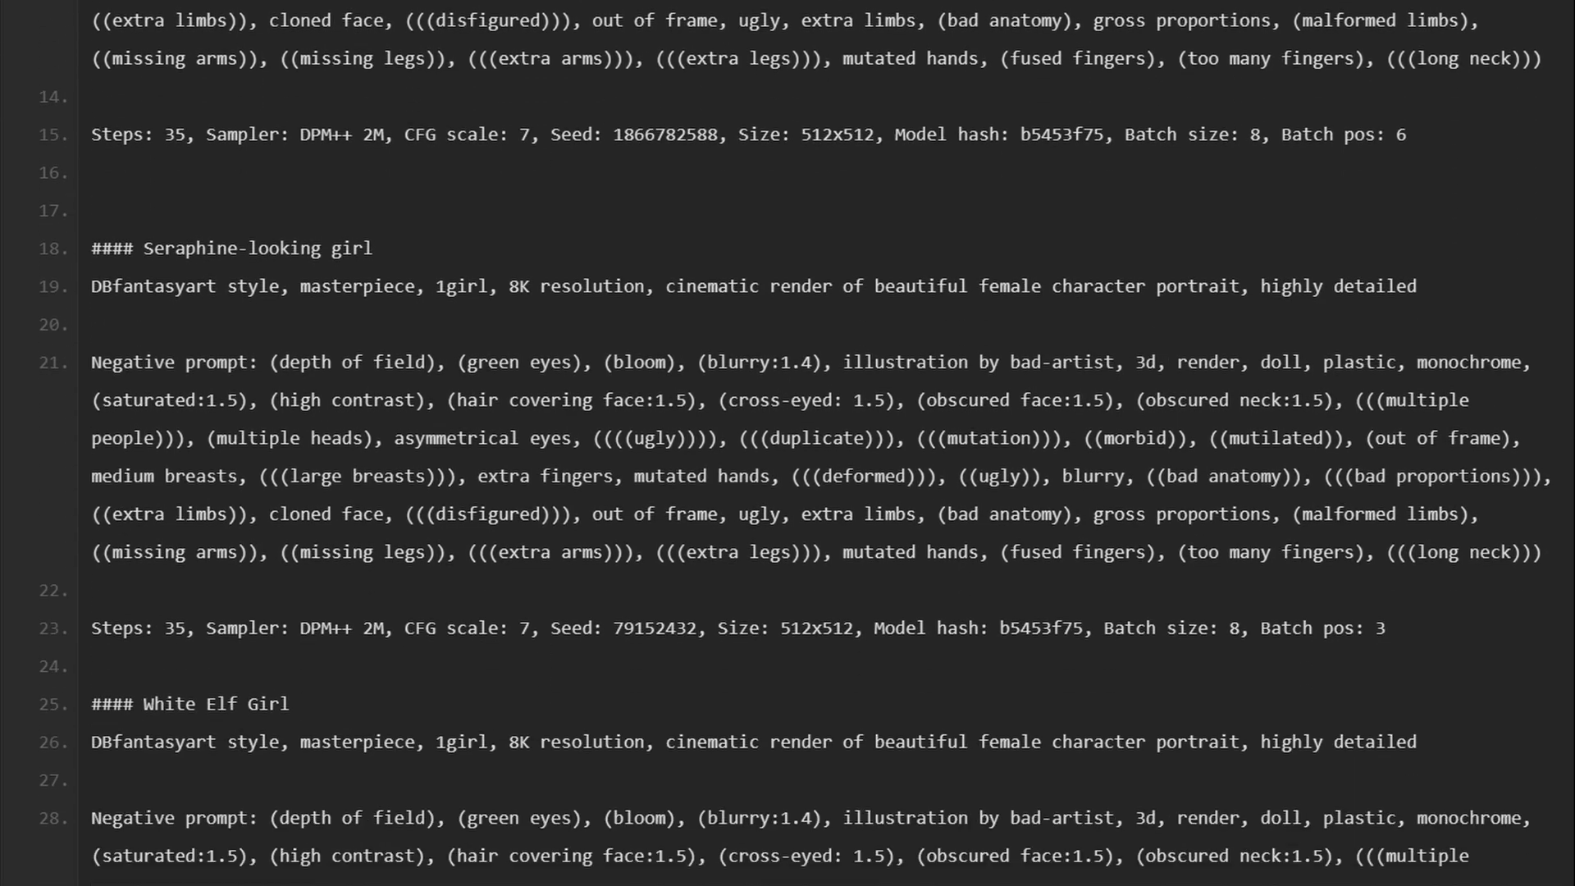
scroll(787, 443, down, 2)
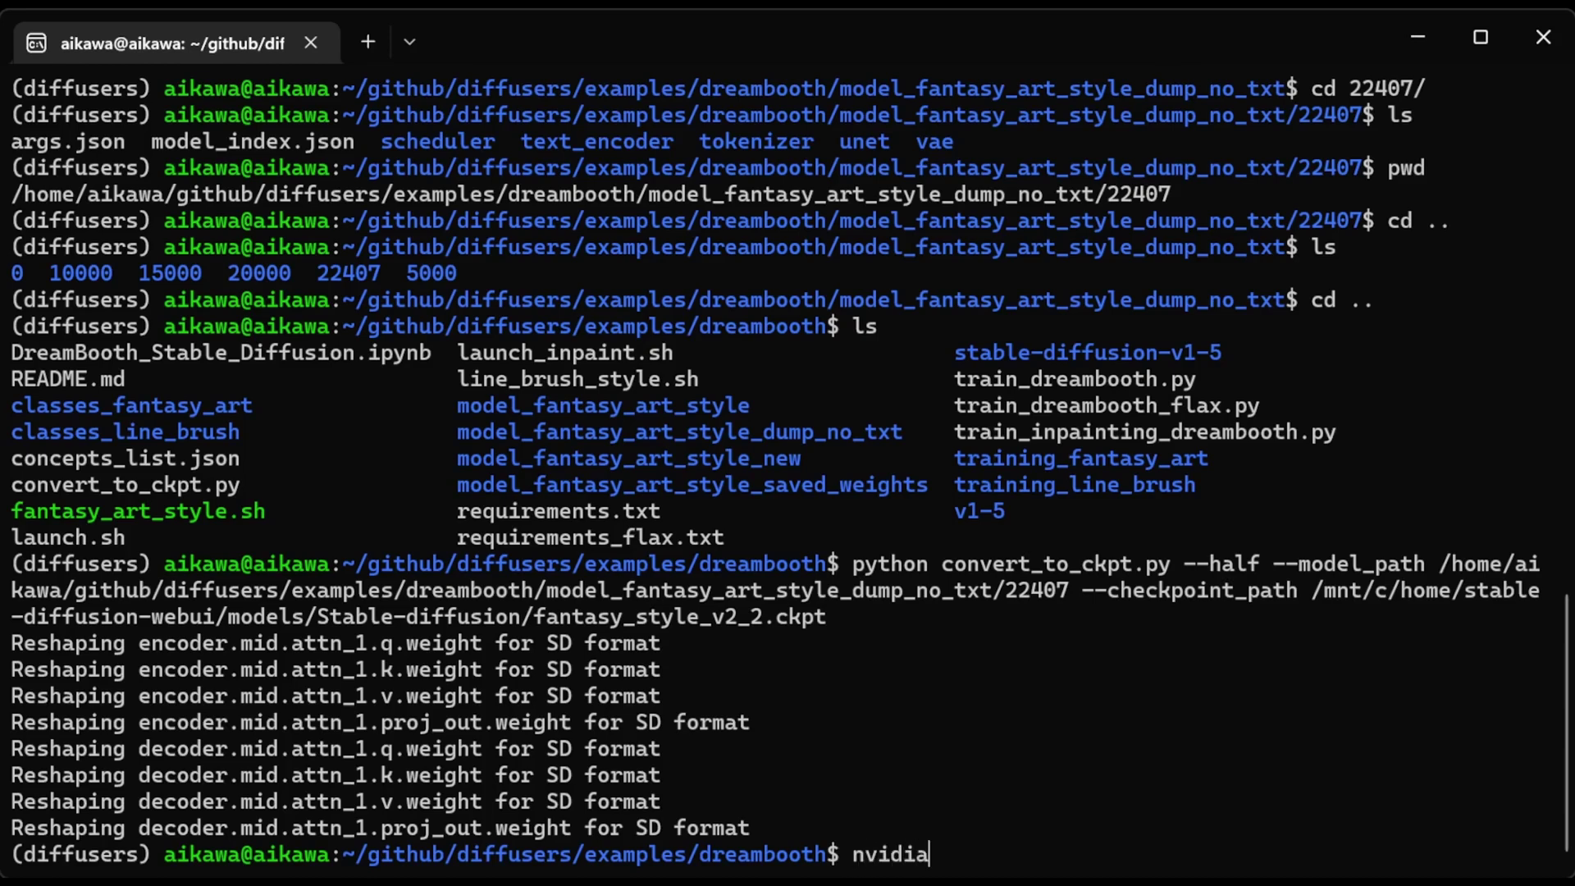
Run nvidia-smi in the terminal to check the GPU.
text(mi)
key(Return)
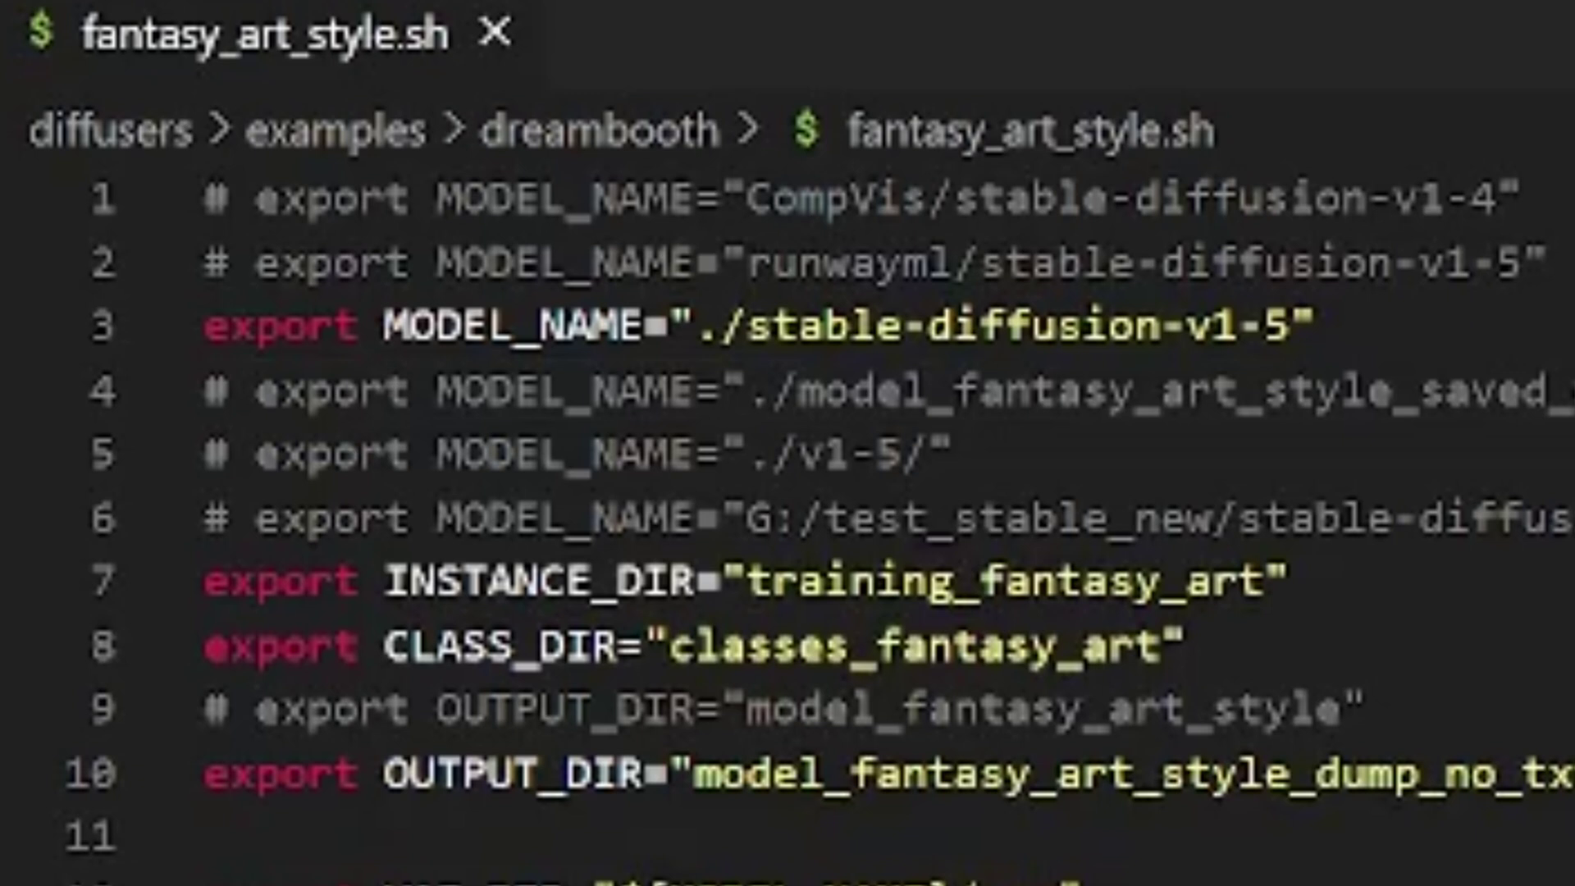
Examine the MODEL_NAME exports, instance prompt and class prompt in fantasy_art_style.sh.
click(261, 390)
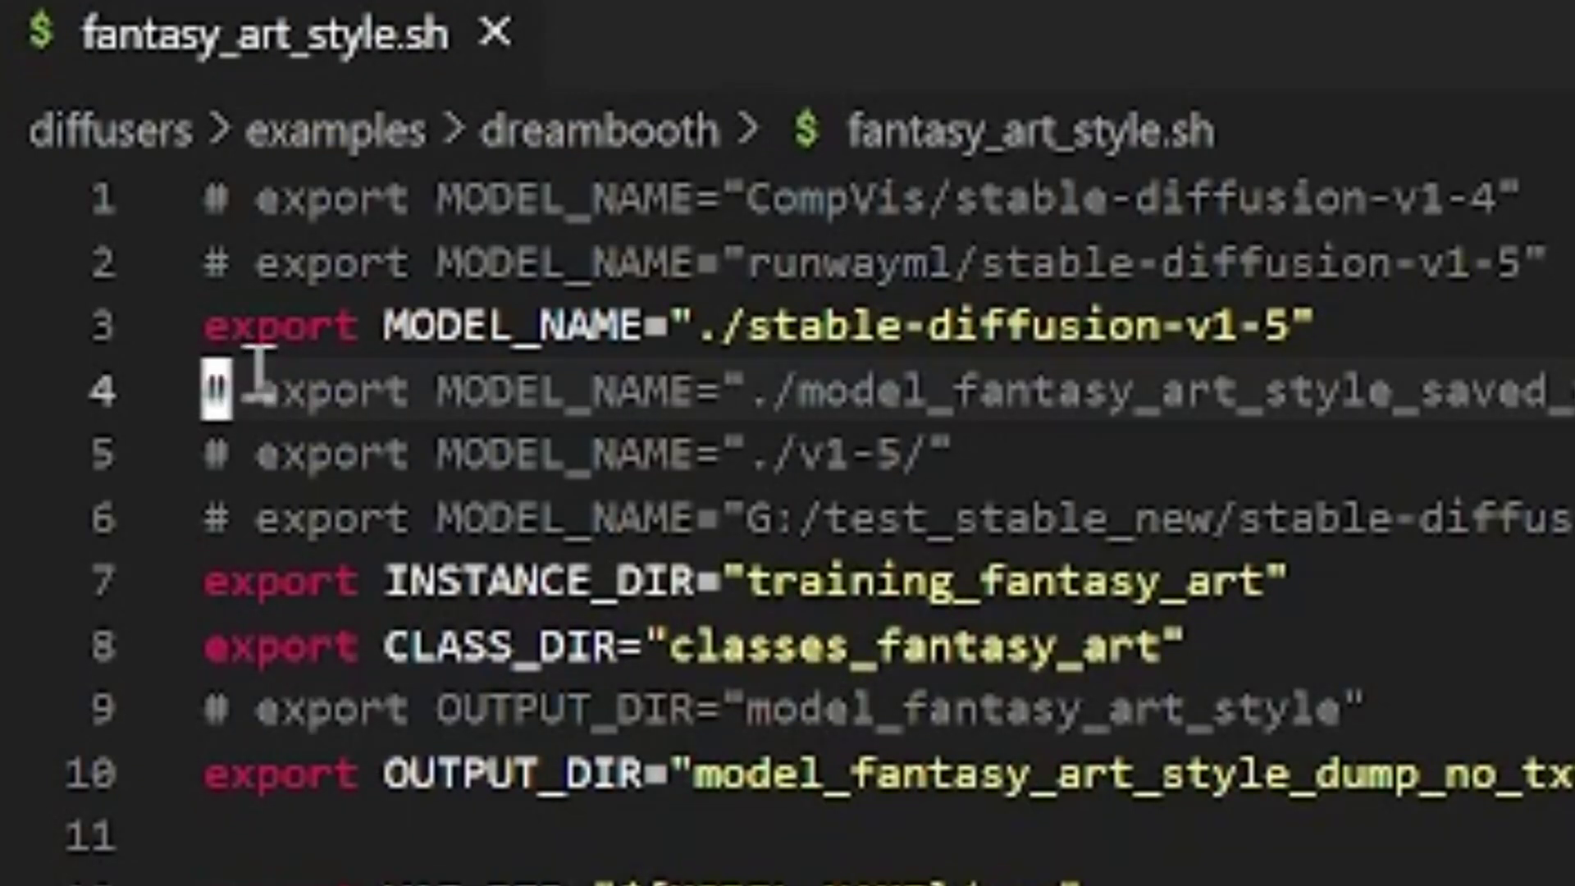
key(Up)
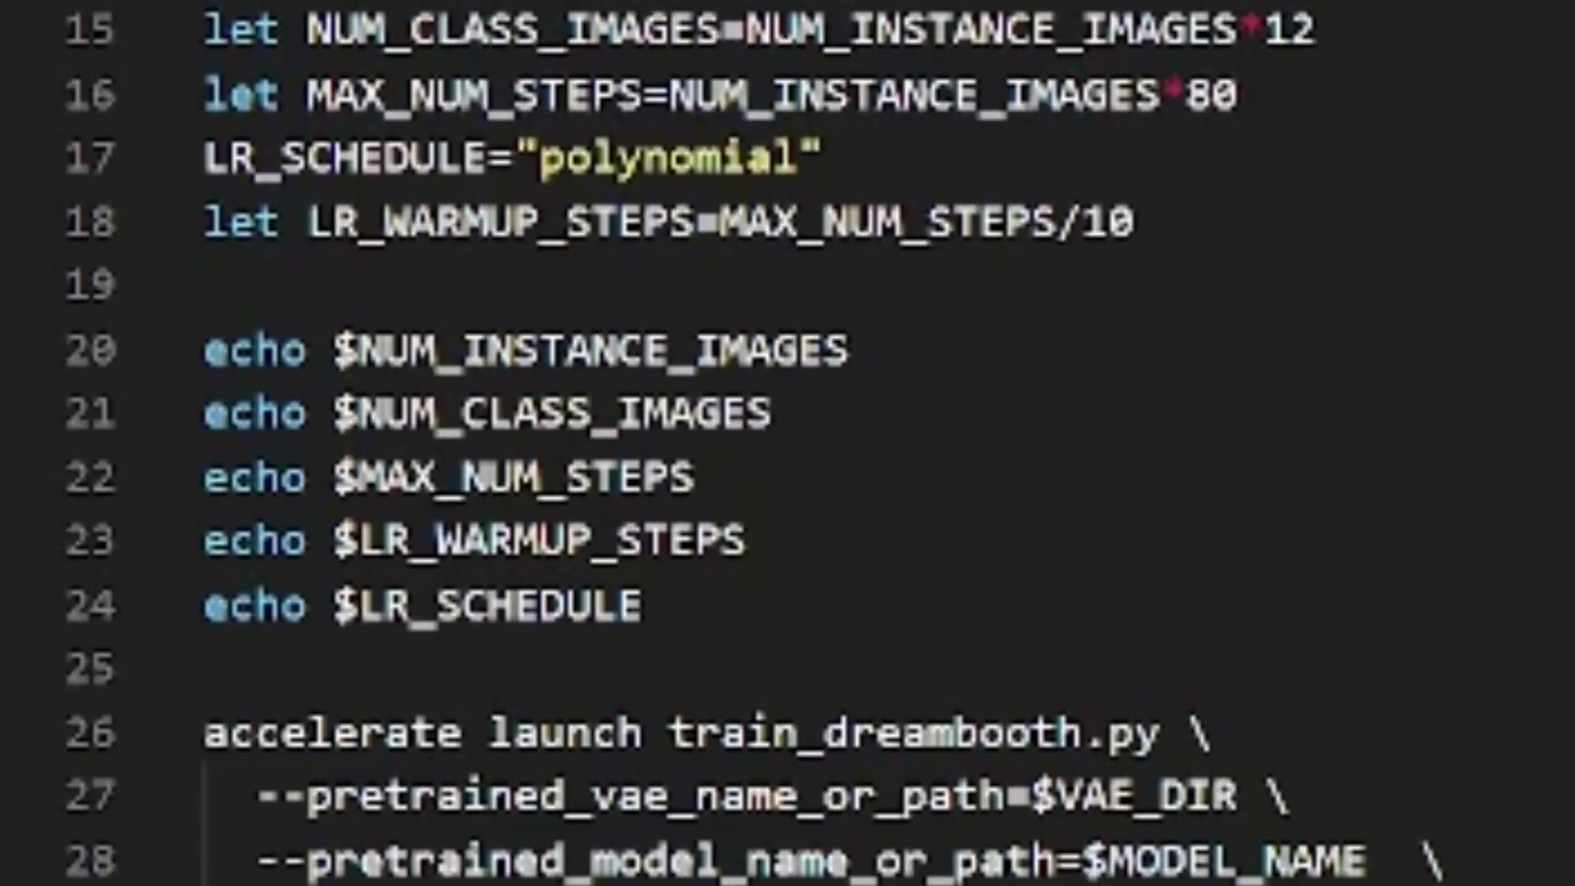
click(578, 644)
drag(443, 681, 660, 681)
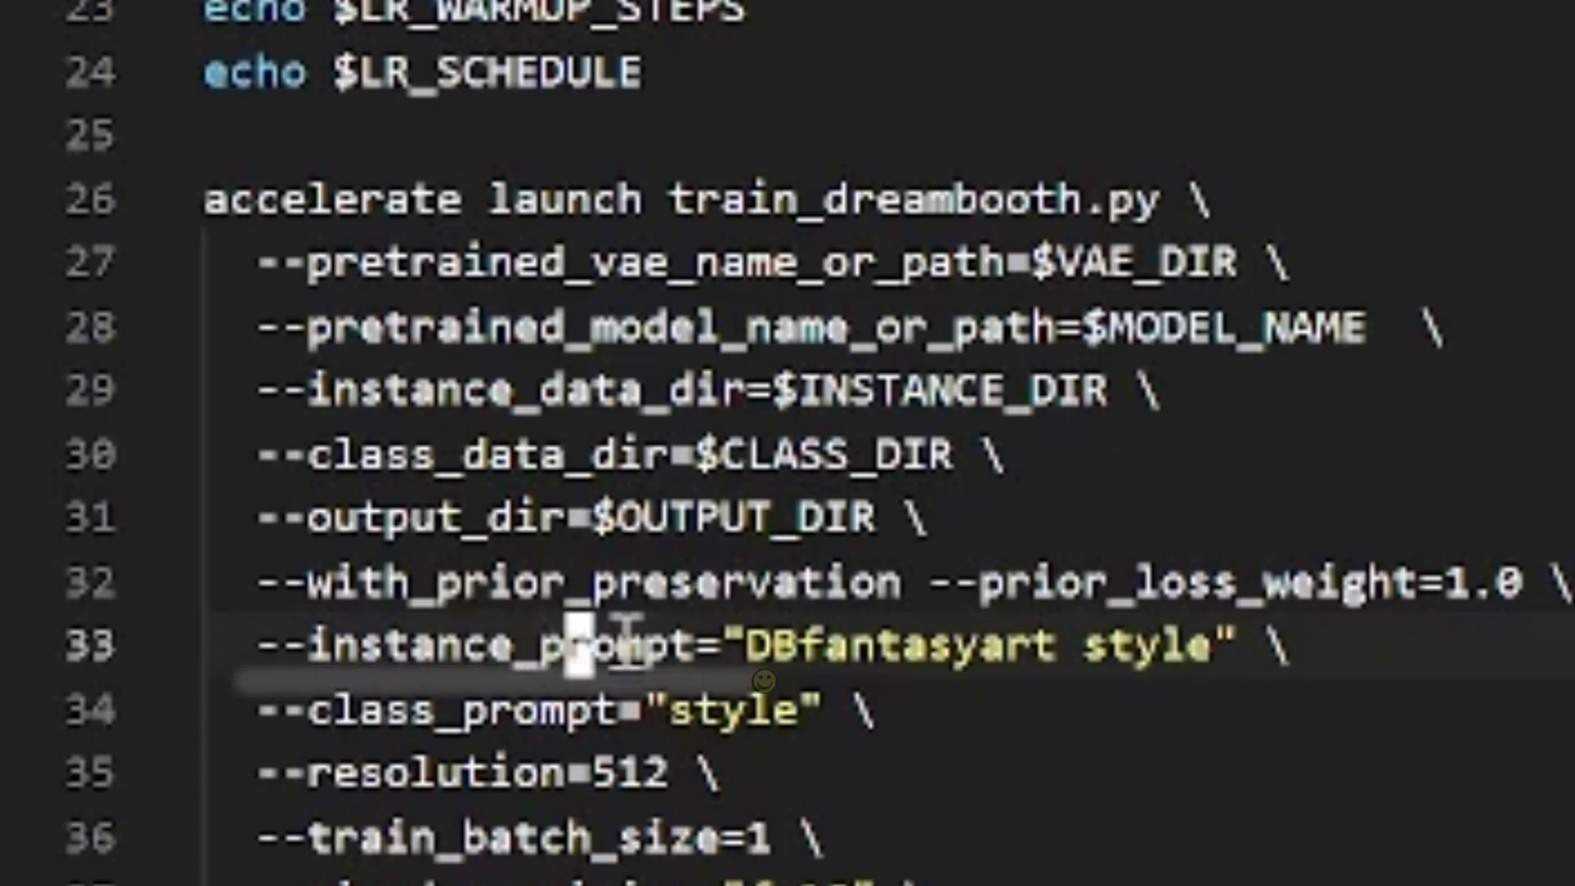
key(Down)
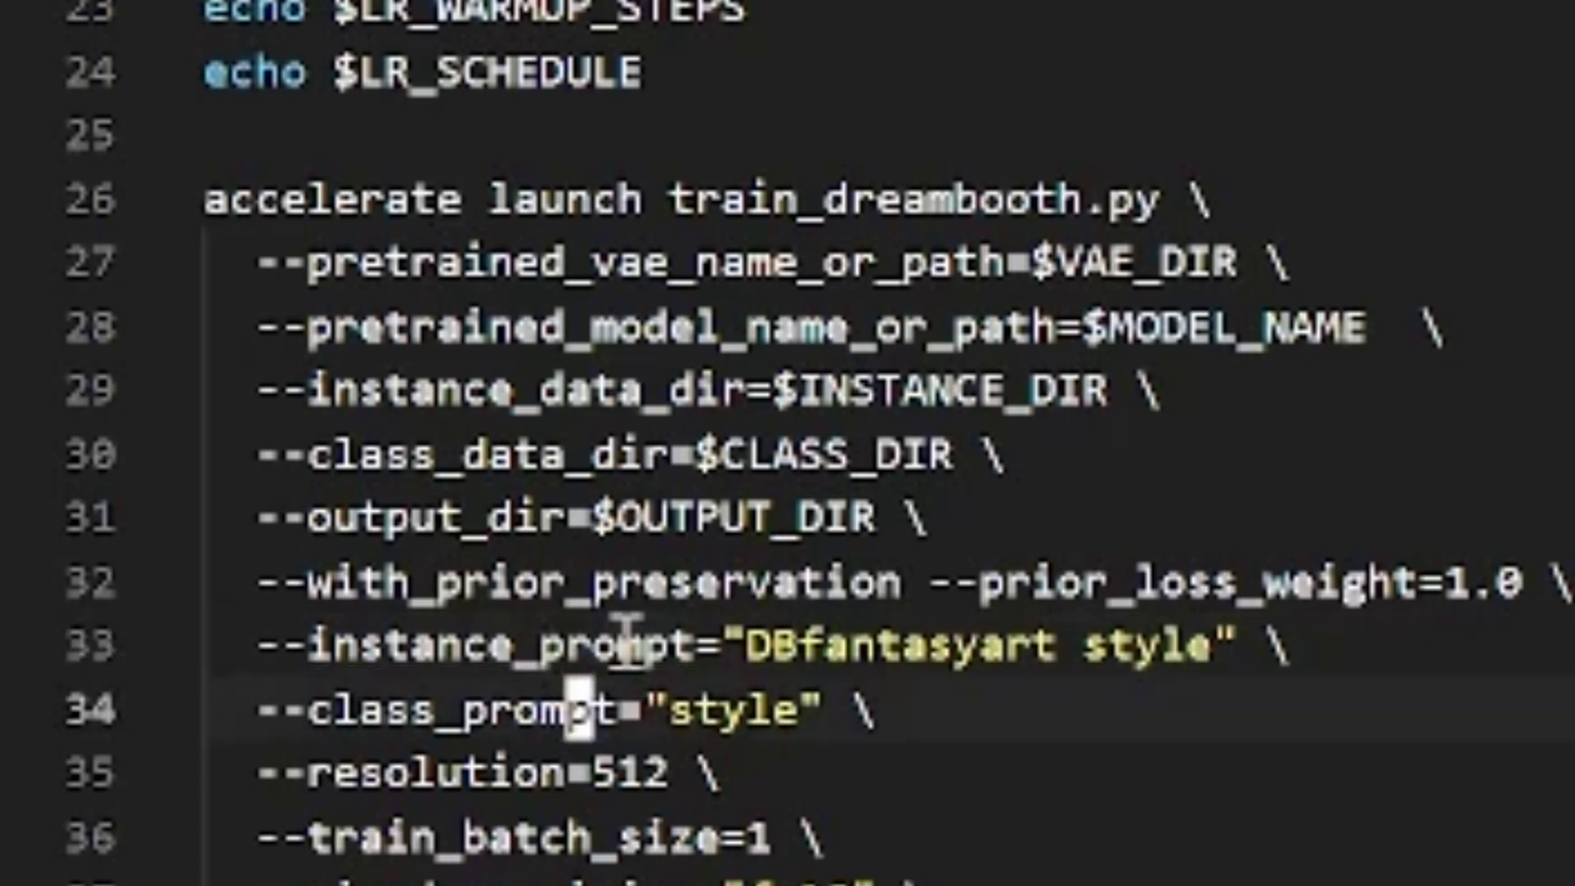
drag(238, 744, 688, 743)
key(Up)
key(Left)
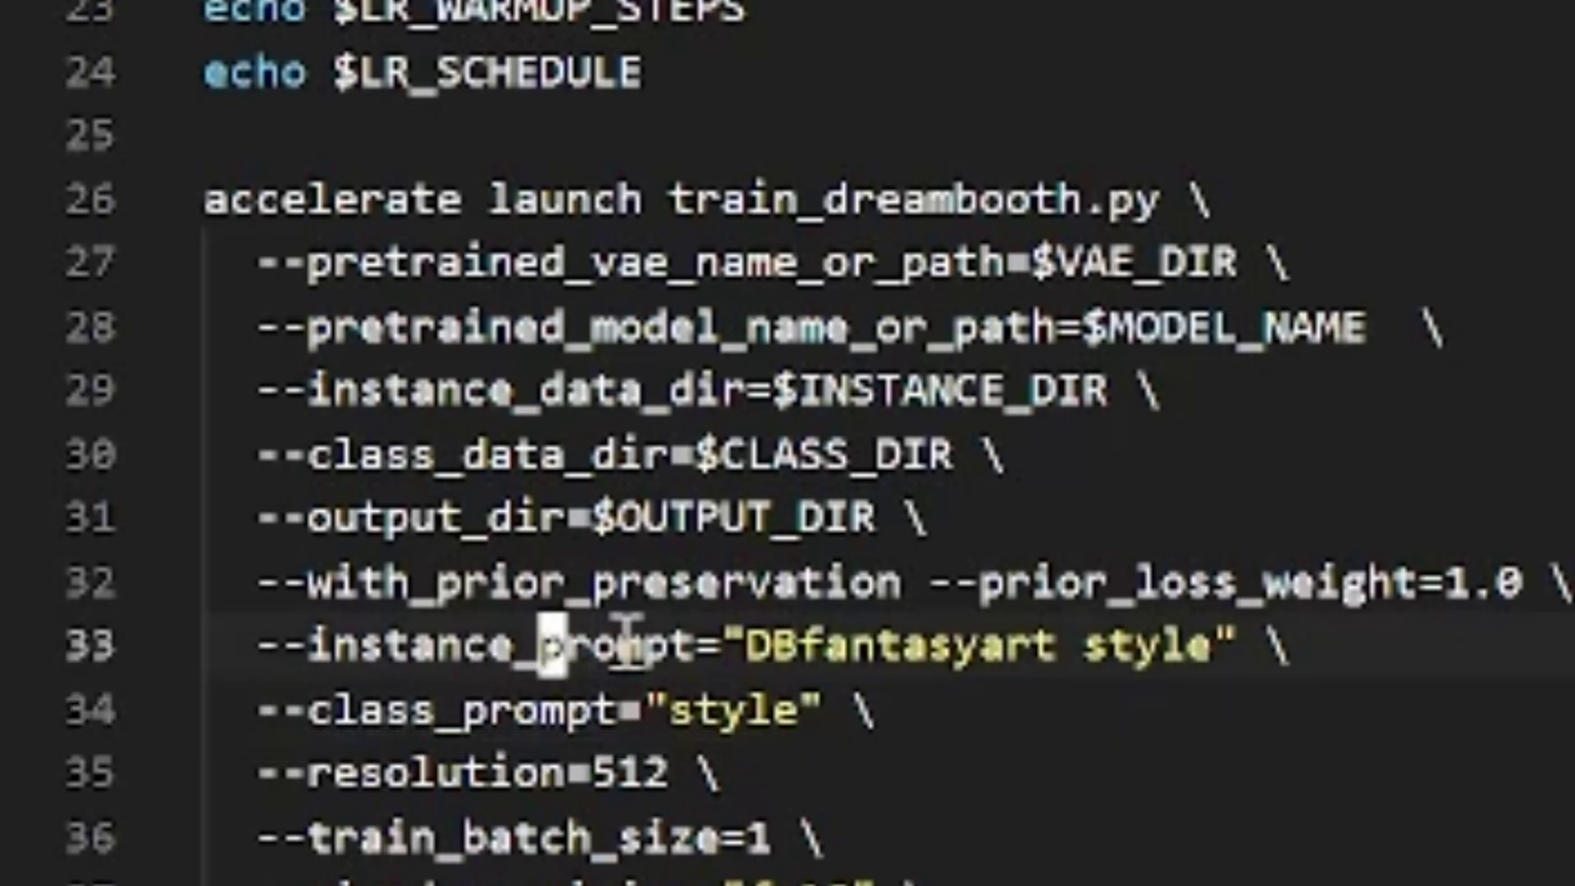
key(ctrl+Right)
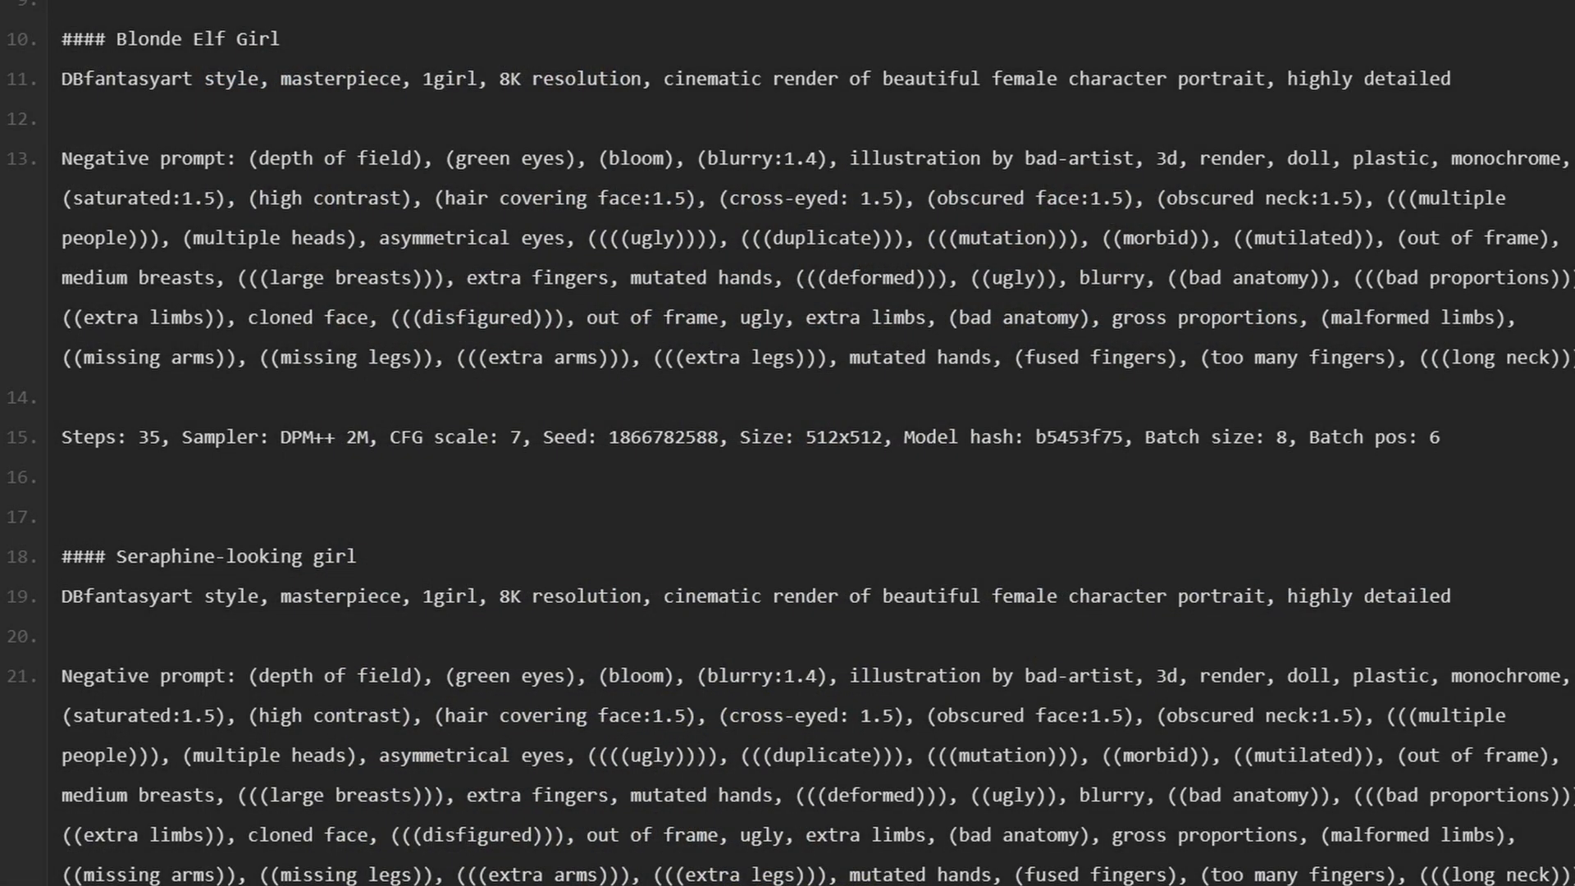
Review the instance token in the shared prompts and read the Reddit comments about using "style" as the class word.
drag(54, 100, 190, 101)
drag(304, 207, 521, 208)
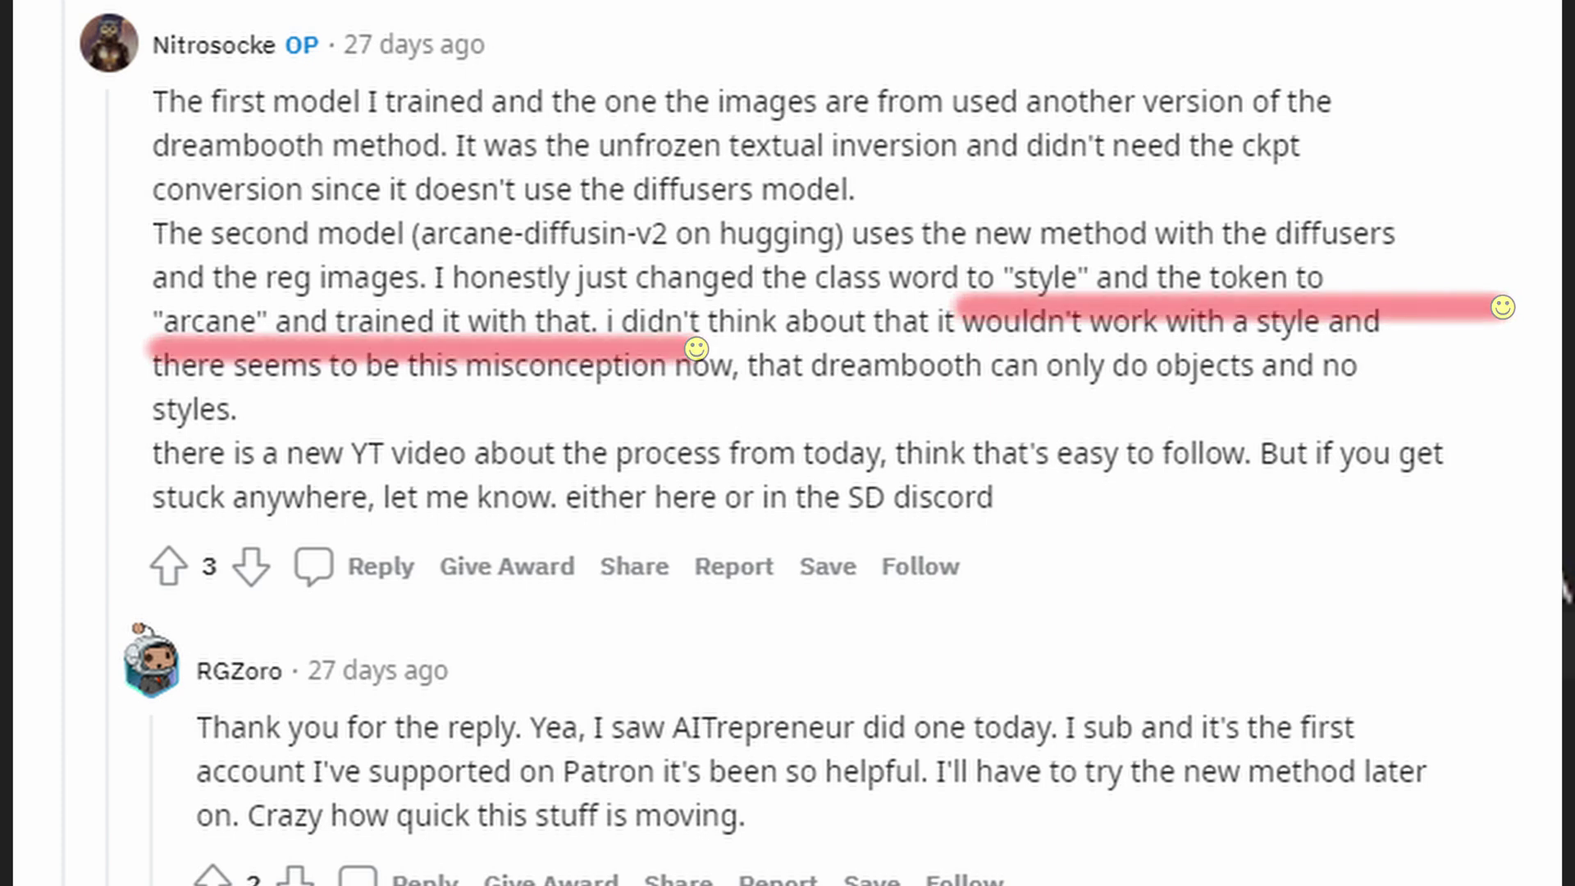
scroll(787, 443, down, 10)
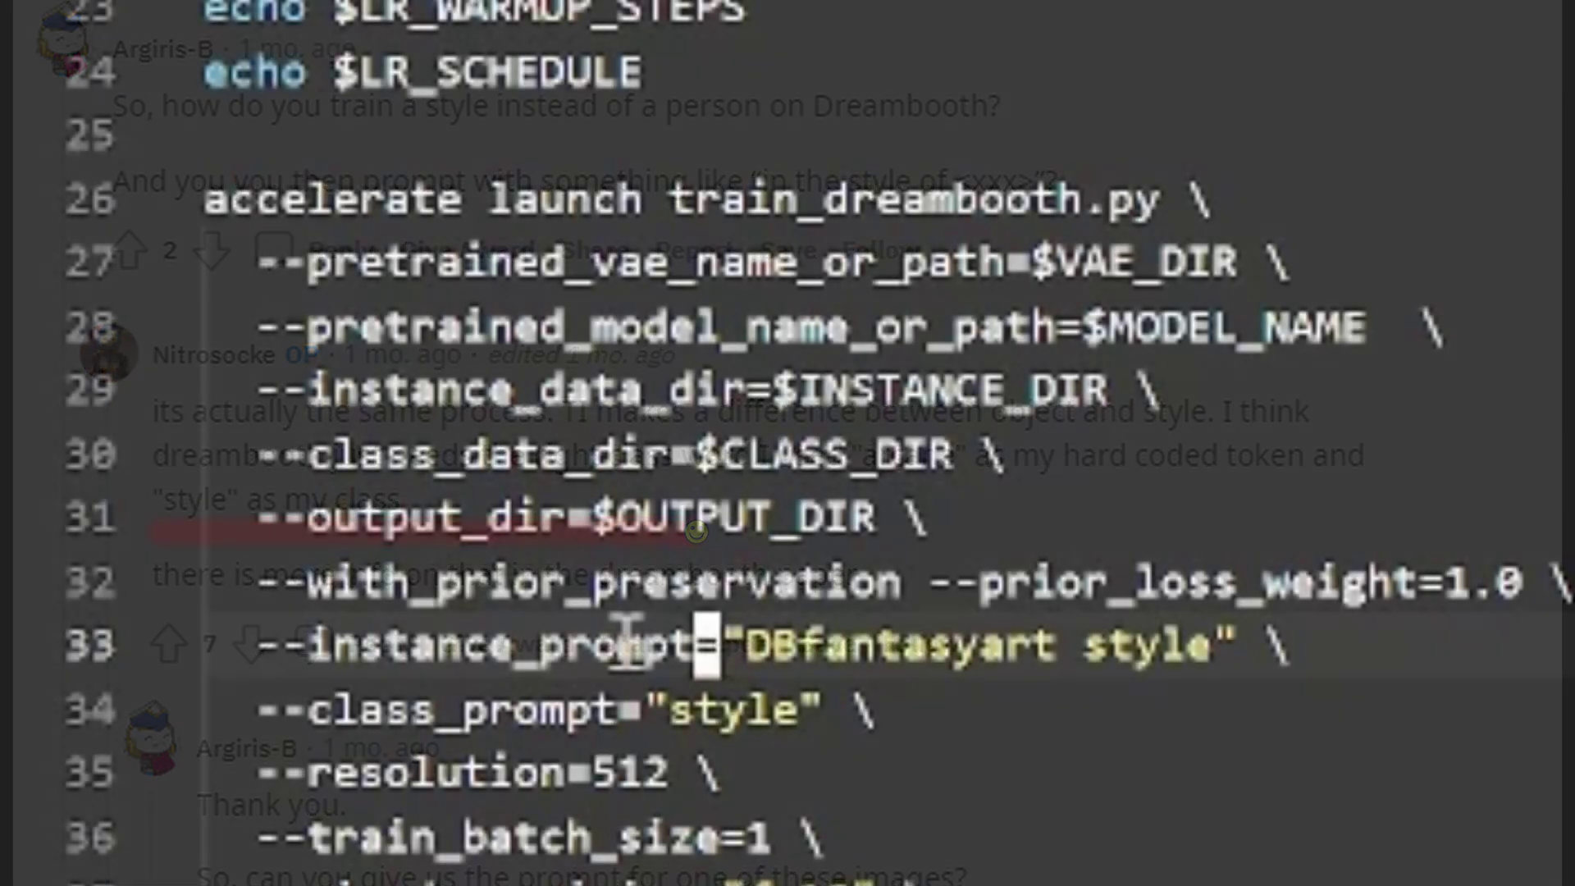
Examine the instance image, class image, maximum step and learning-rate schedule settings in fantasy_art_style.sh.
scroll(632, 722, up, 5)
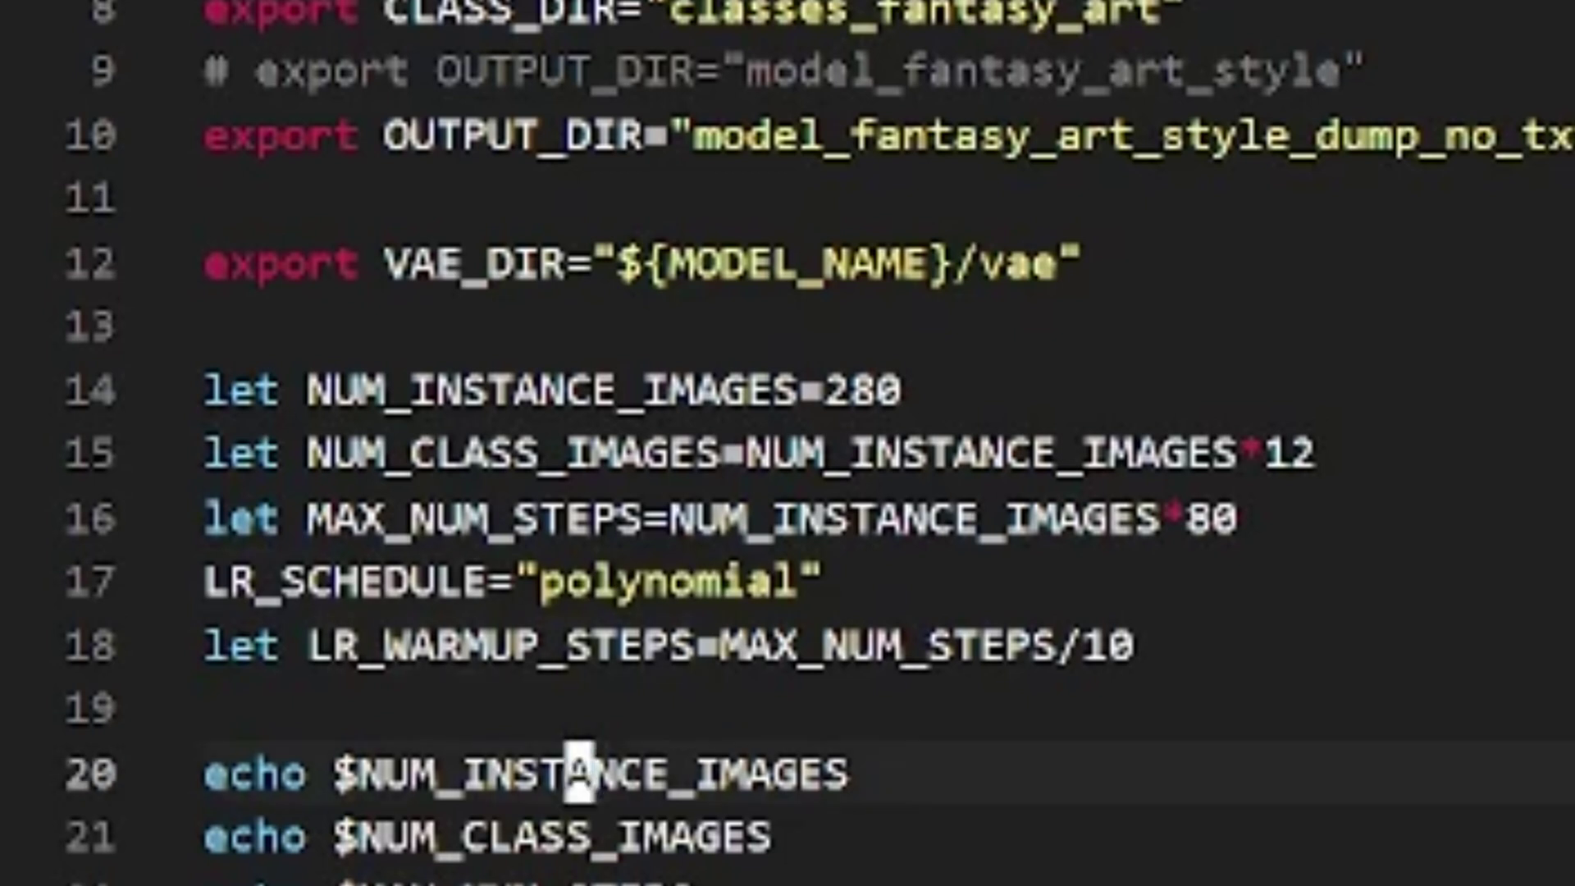
drag(512, 390, 521, 645)
click(522, 645)
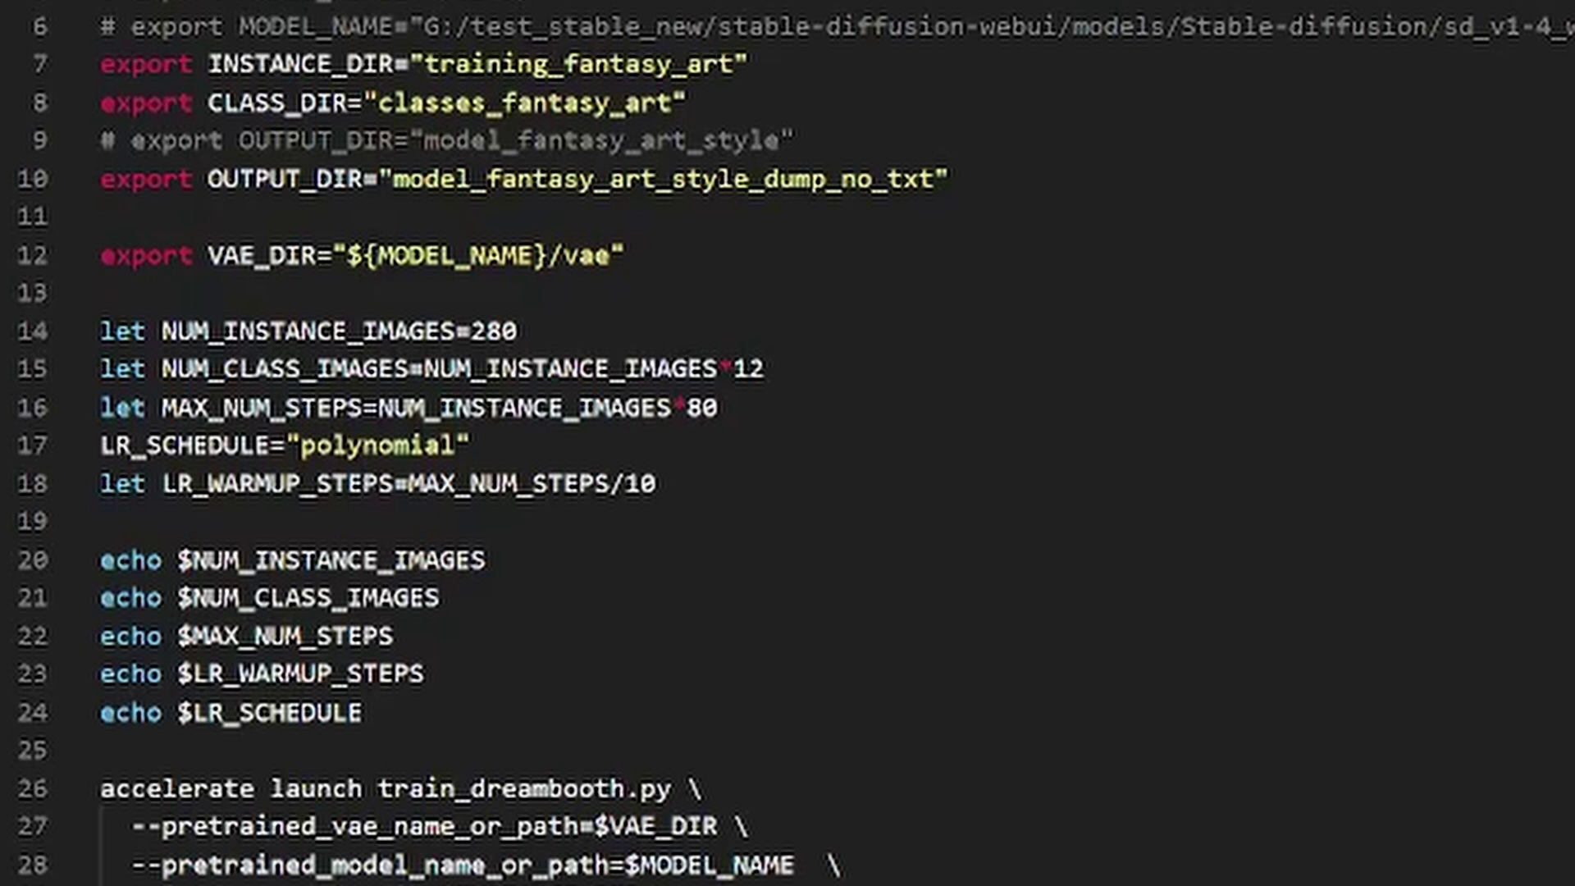
drag(99, 366, 633, 364)
drag(100, 443, 446, 444)
drag(100, 404, 631, 400)
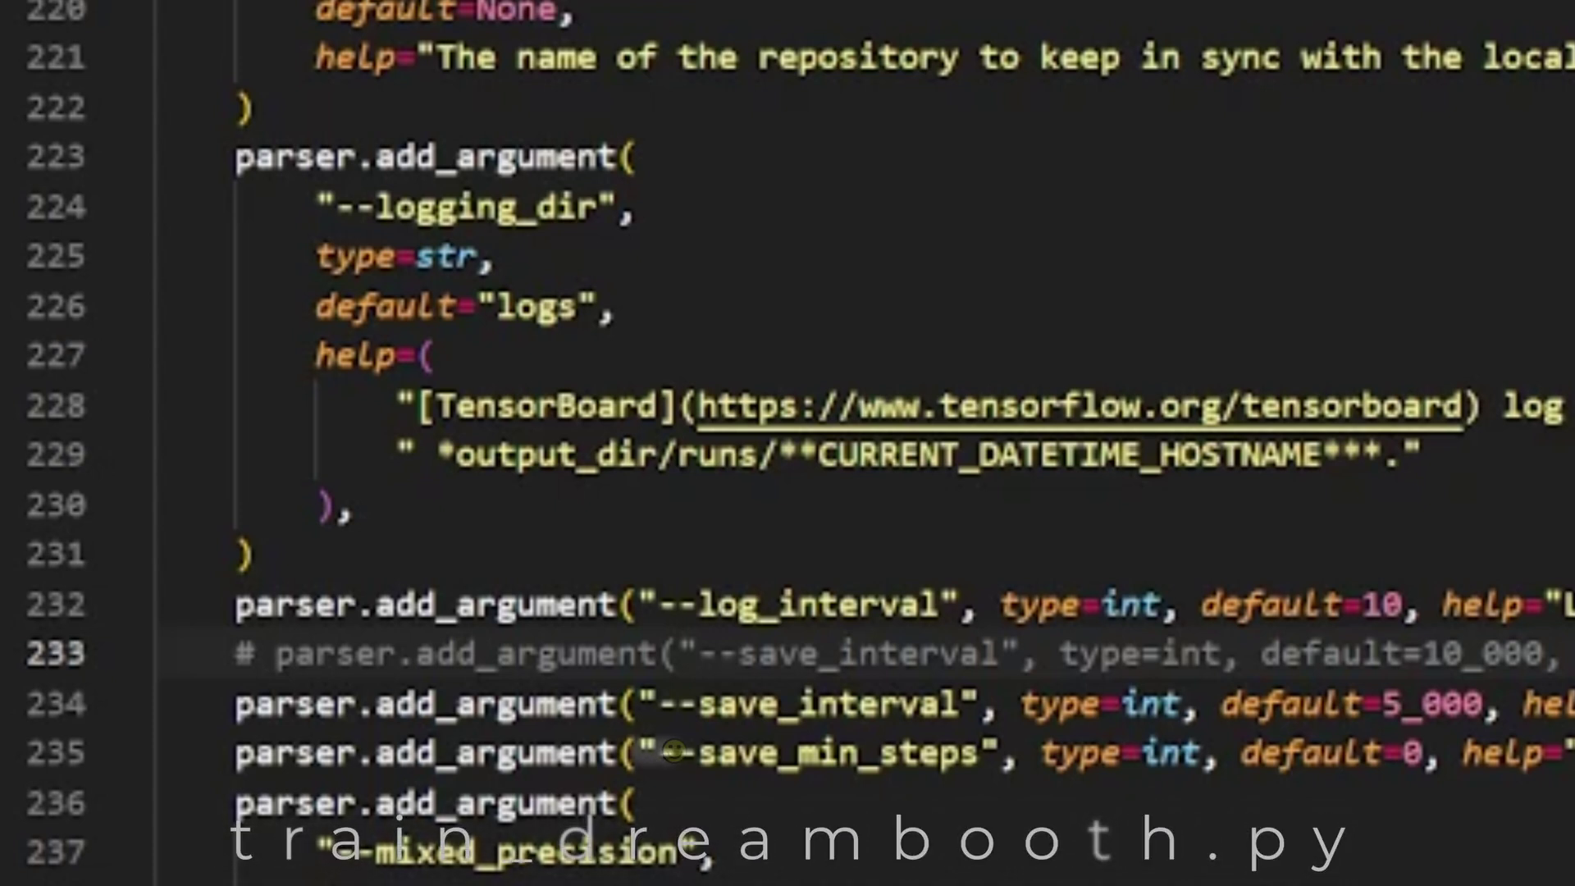
Examine the --save_interval argument and its commented-out alternative in train_dreambooth.py.
key(Down)
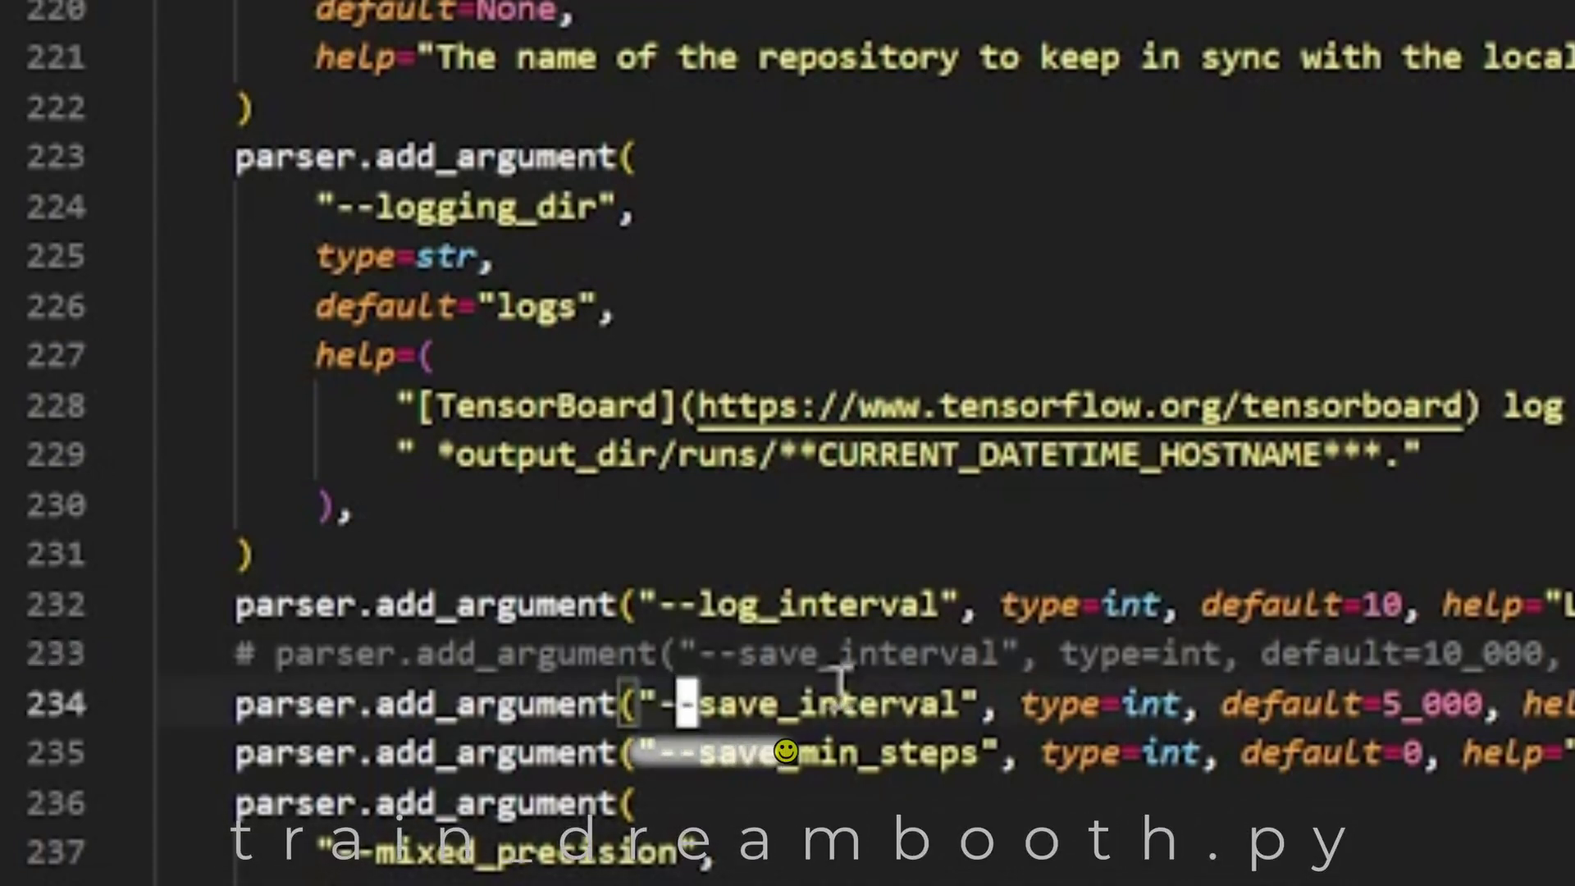
click(1445, 654)
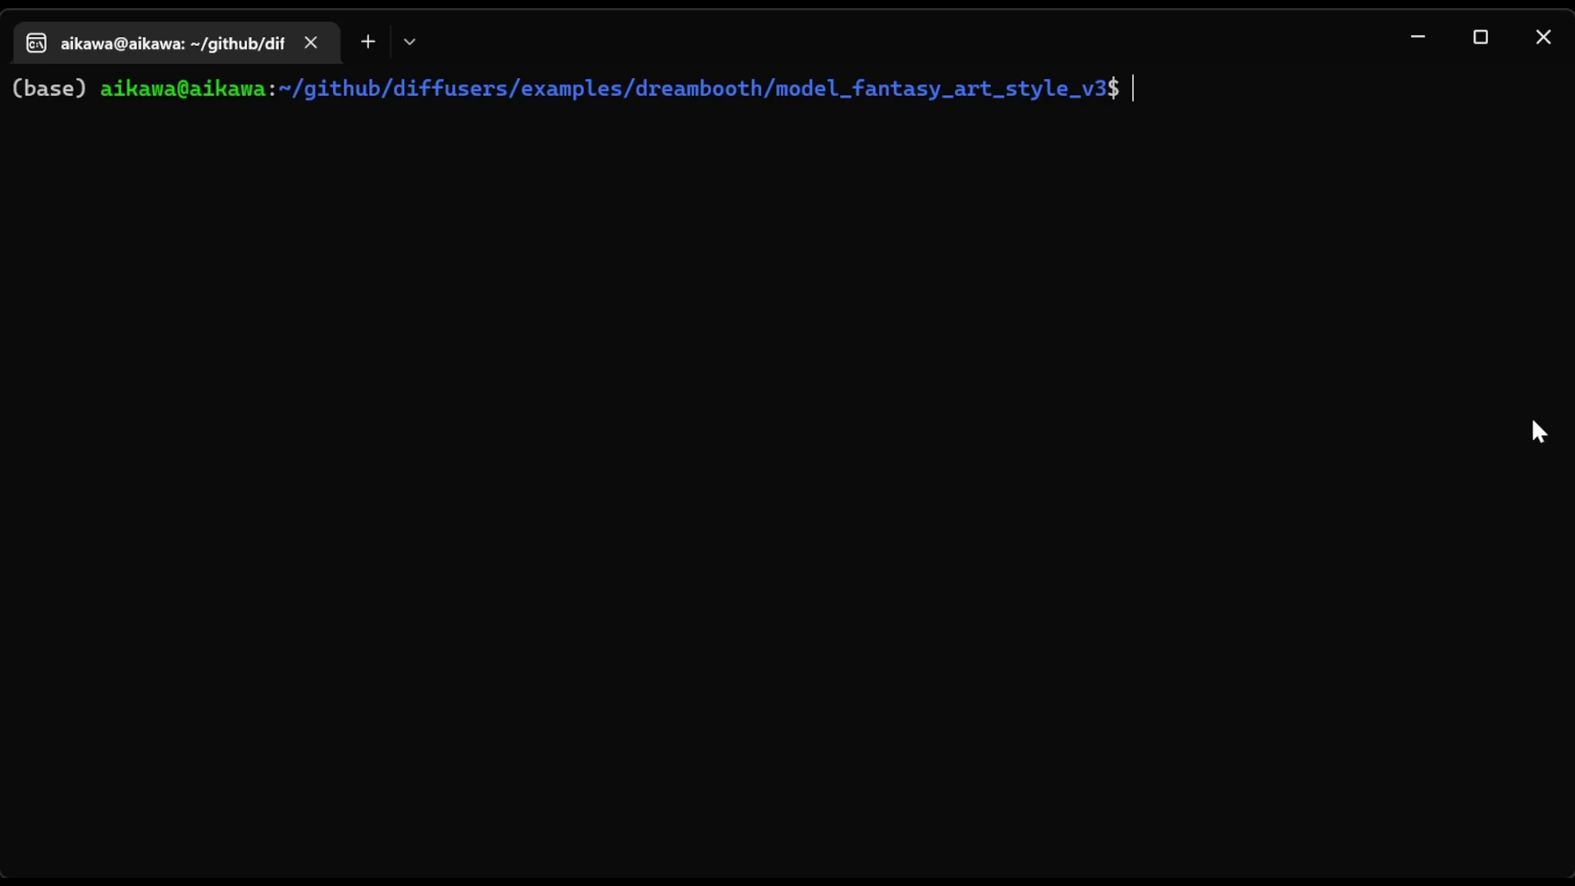
List the contents of the model_fantasy_art_style_v3 folder in the terminal.
text(ls)
key(Return)
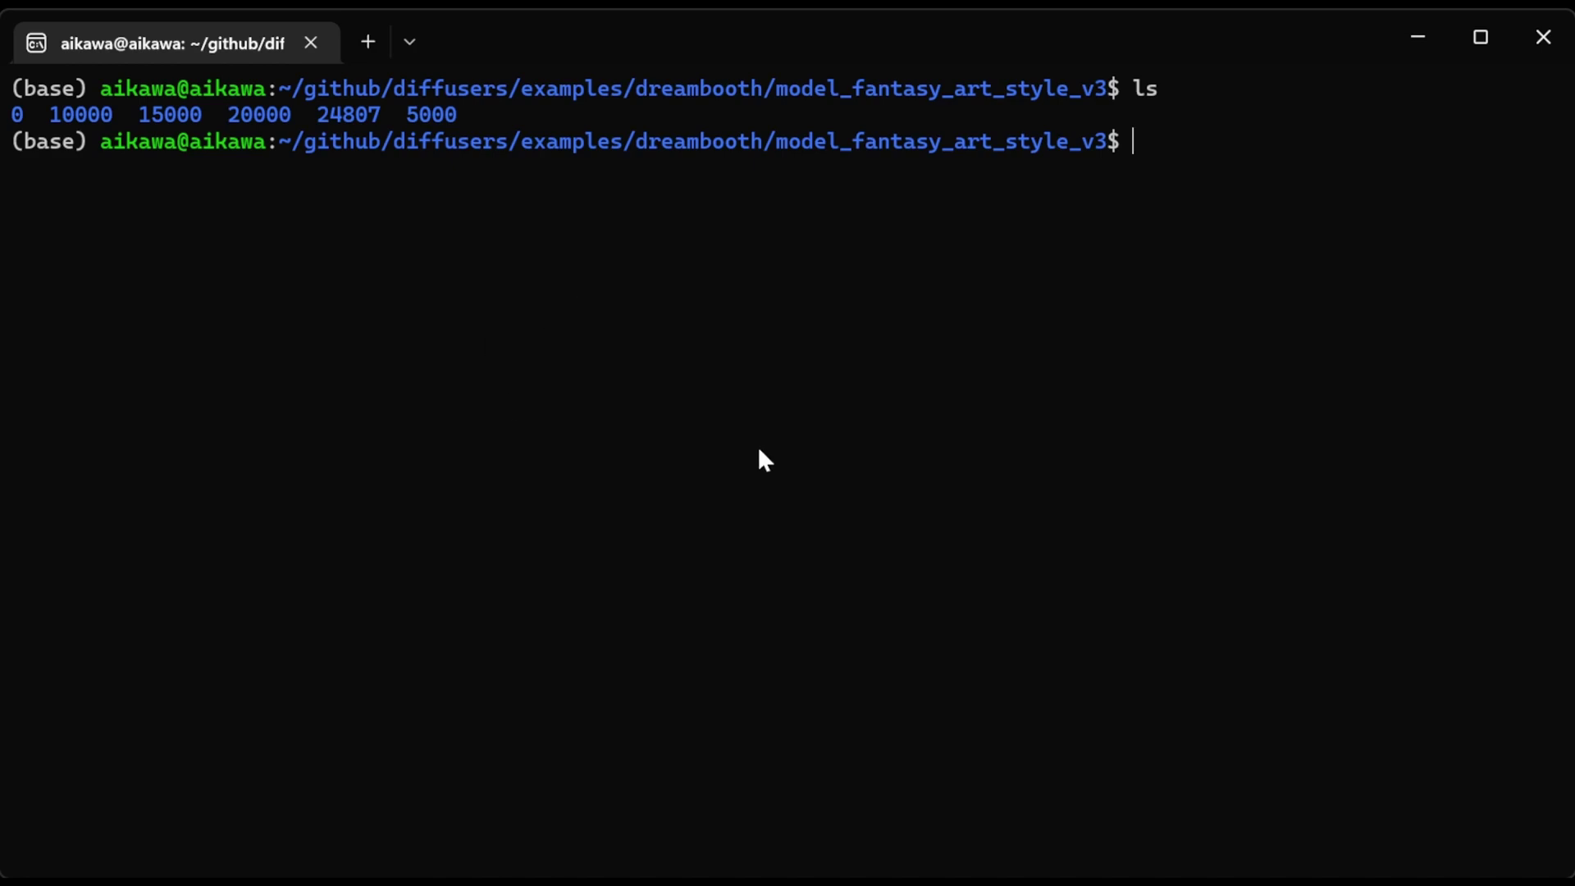
text(ls)
key(Return)
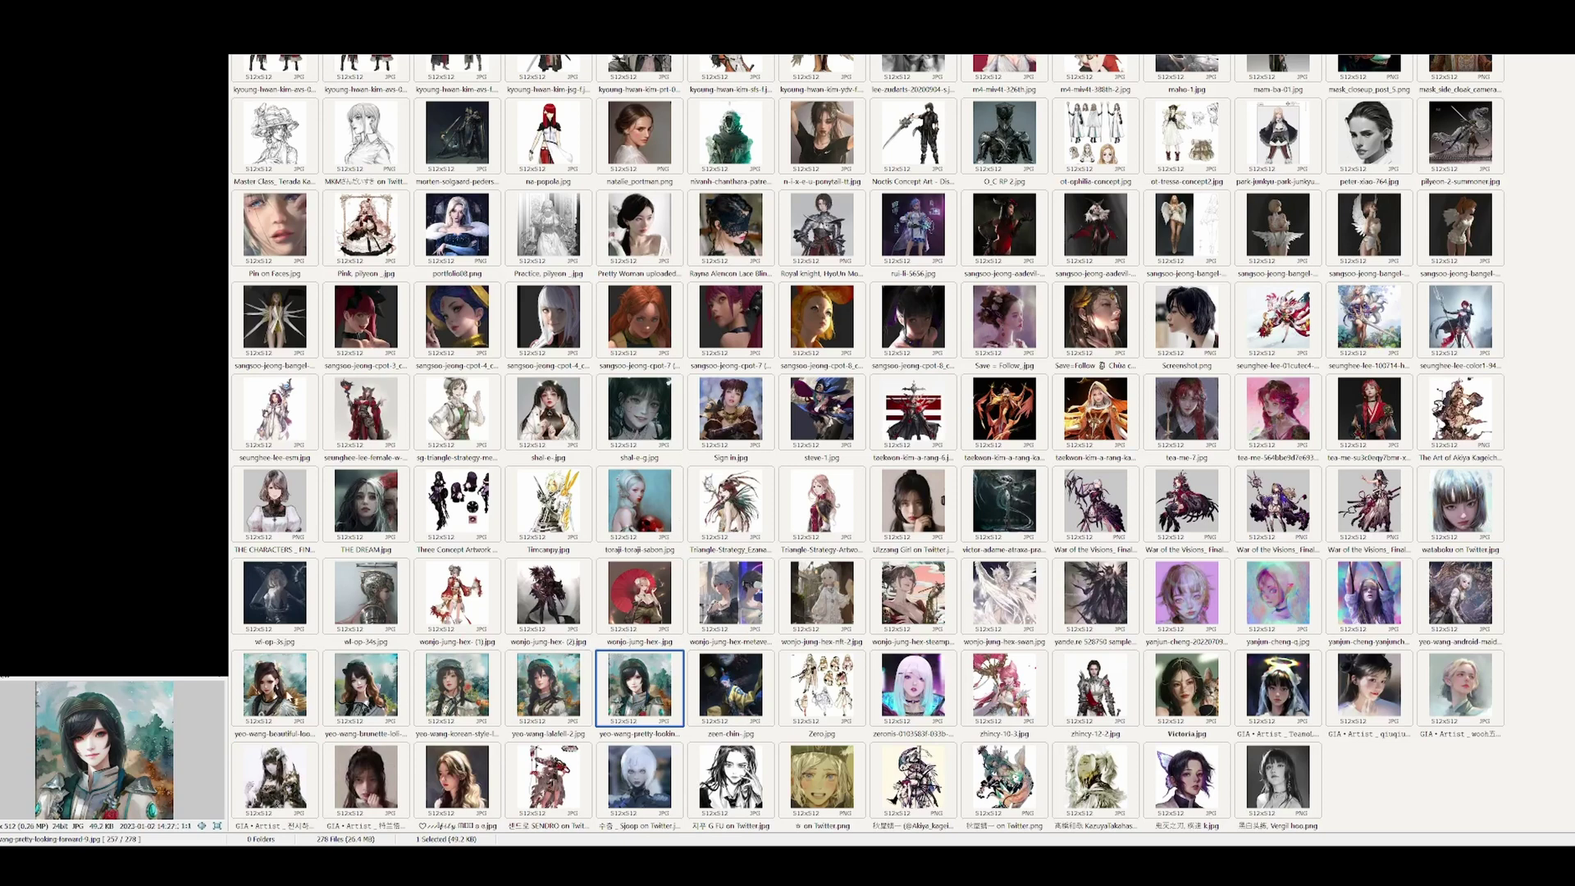
In the image viewer, step through the five similar portraits of the dark-haired woman near the end of the training set.
shift+click(300, 680)
click(300, 697)
key(Right)
key(Right)
key(Right)
key(Right)
Look over the full set of 512x512 training images from end to end.
scroll(580, 666, up, 3)
scroll(893, 470, up, 3)
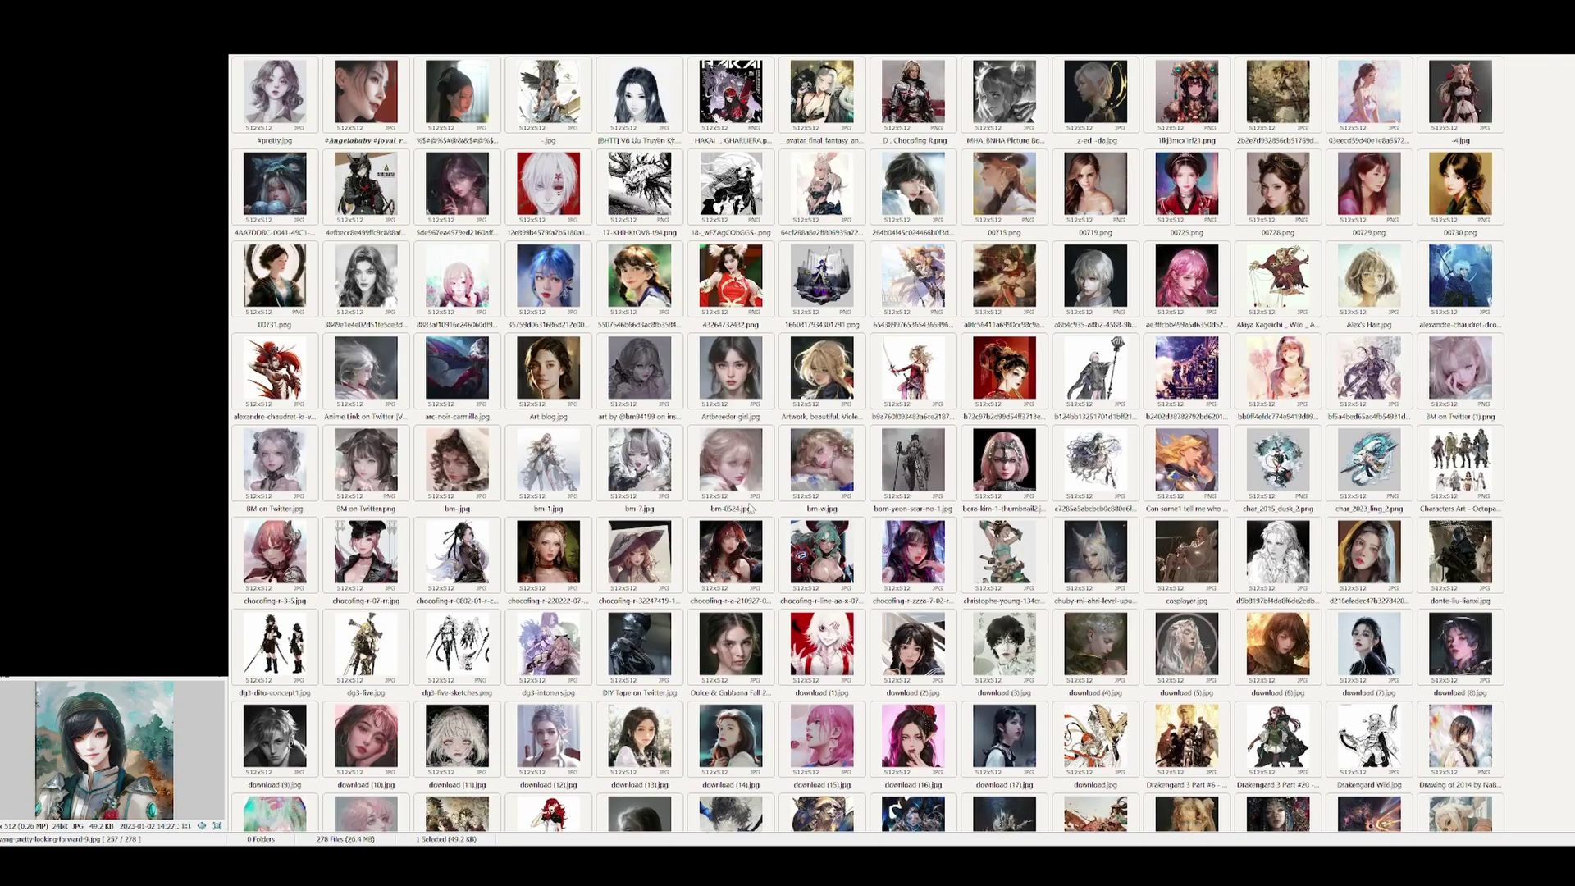
scroll(595, 497, down, 2)
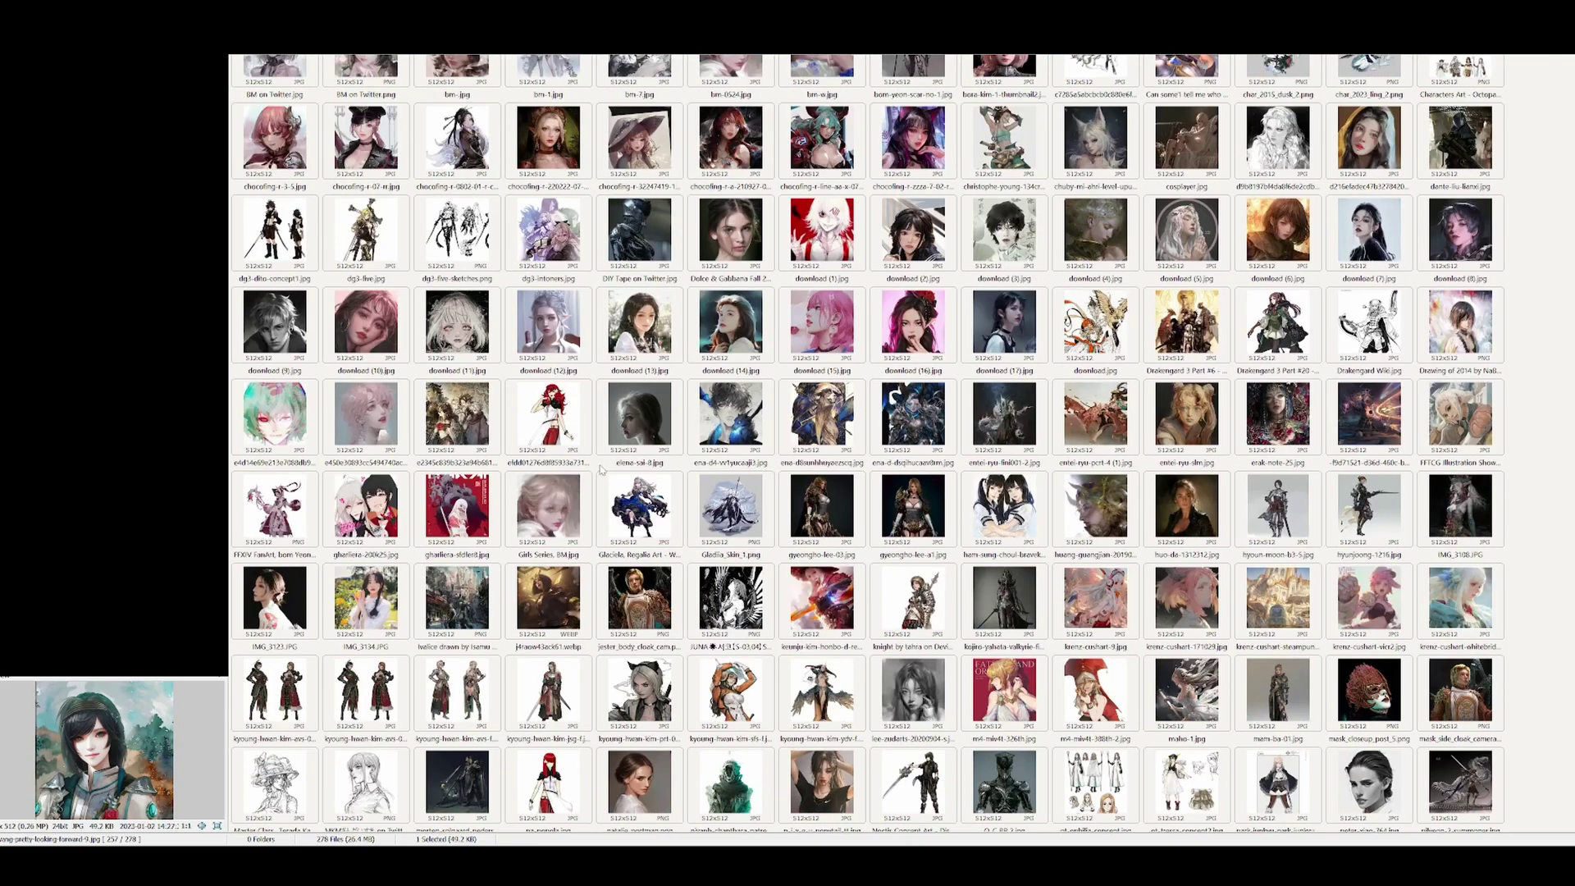
scroll(797, 480, down, 3)
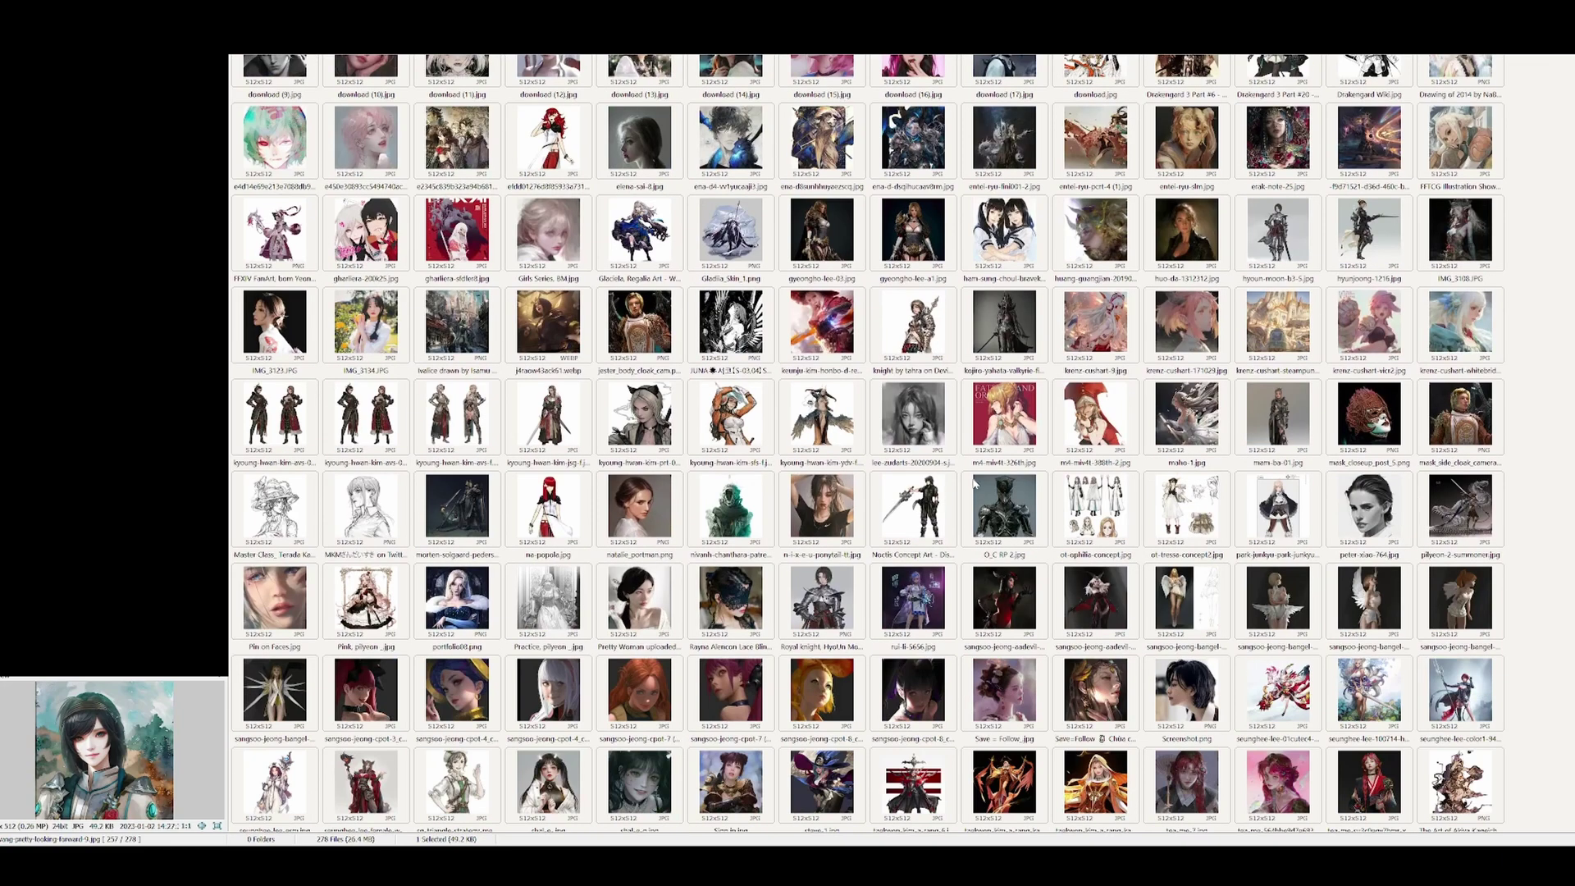
scroll(974, 484, down, 3)
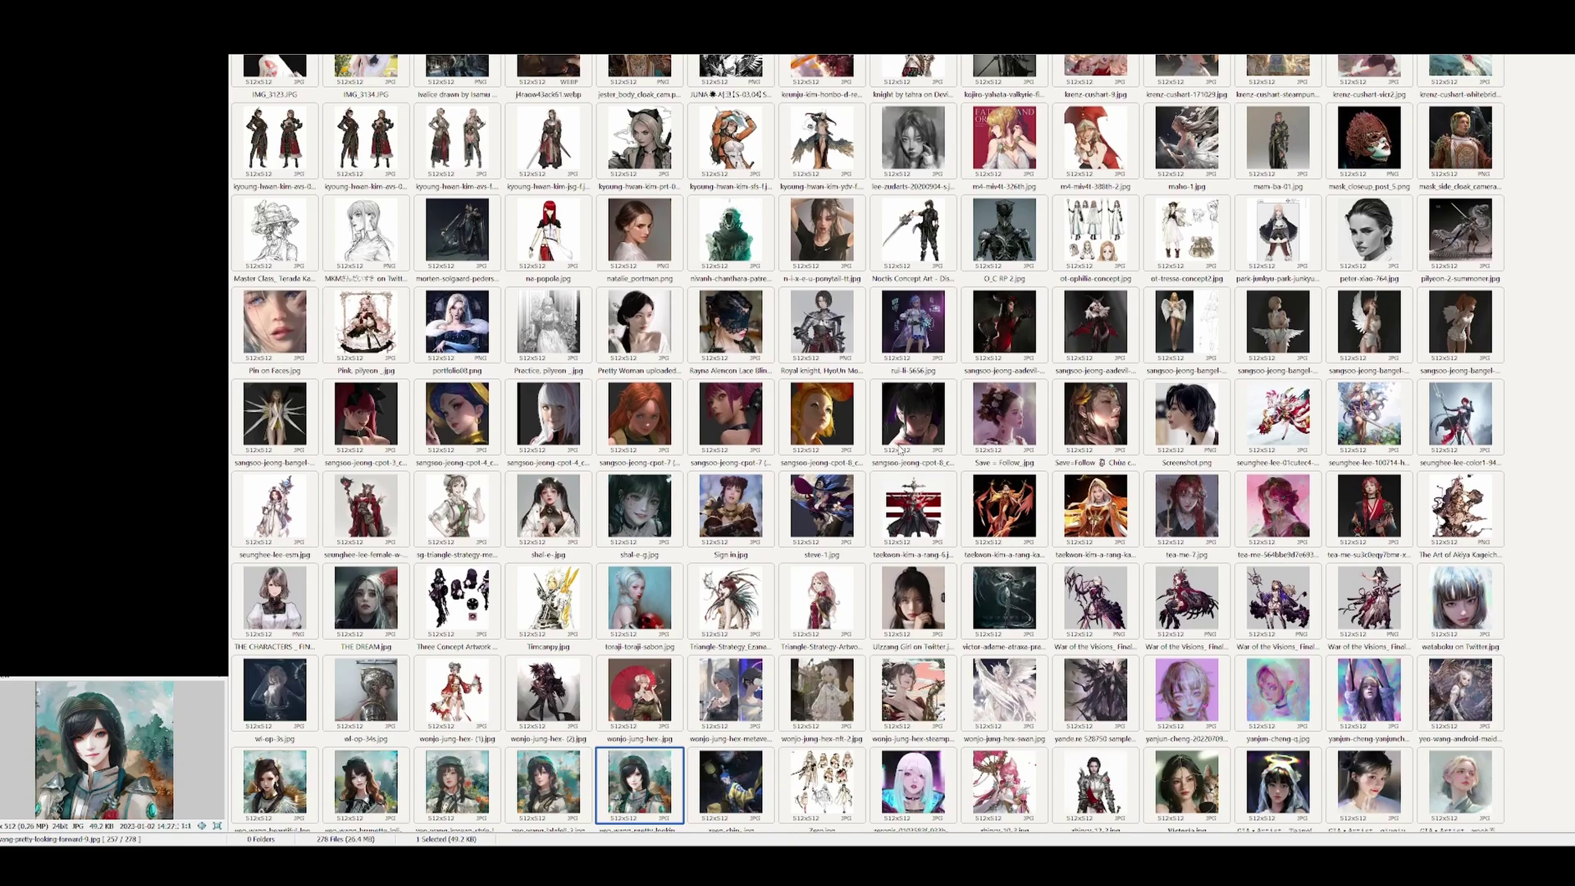
scroll(900, 449, up, 3)
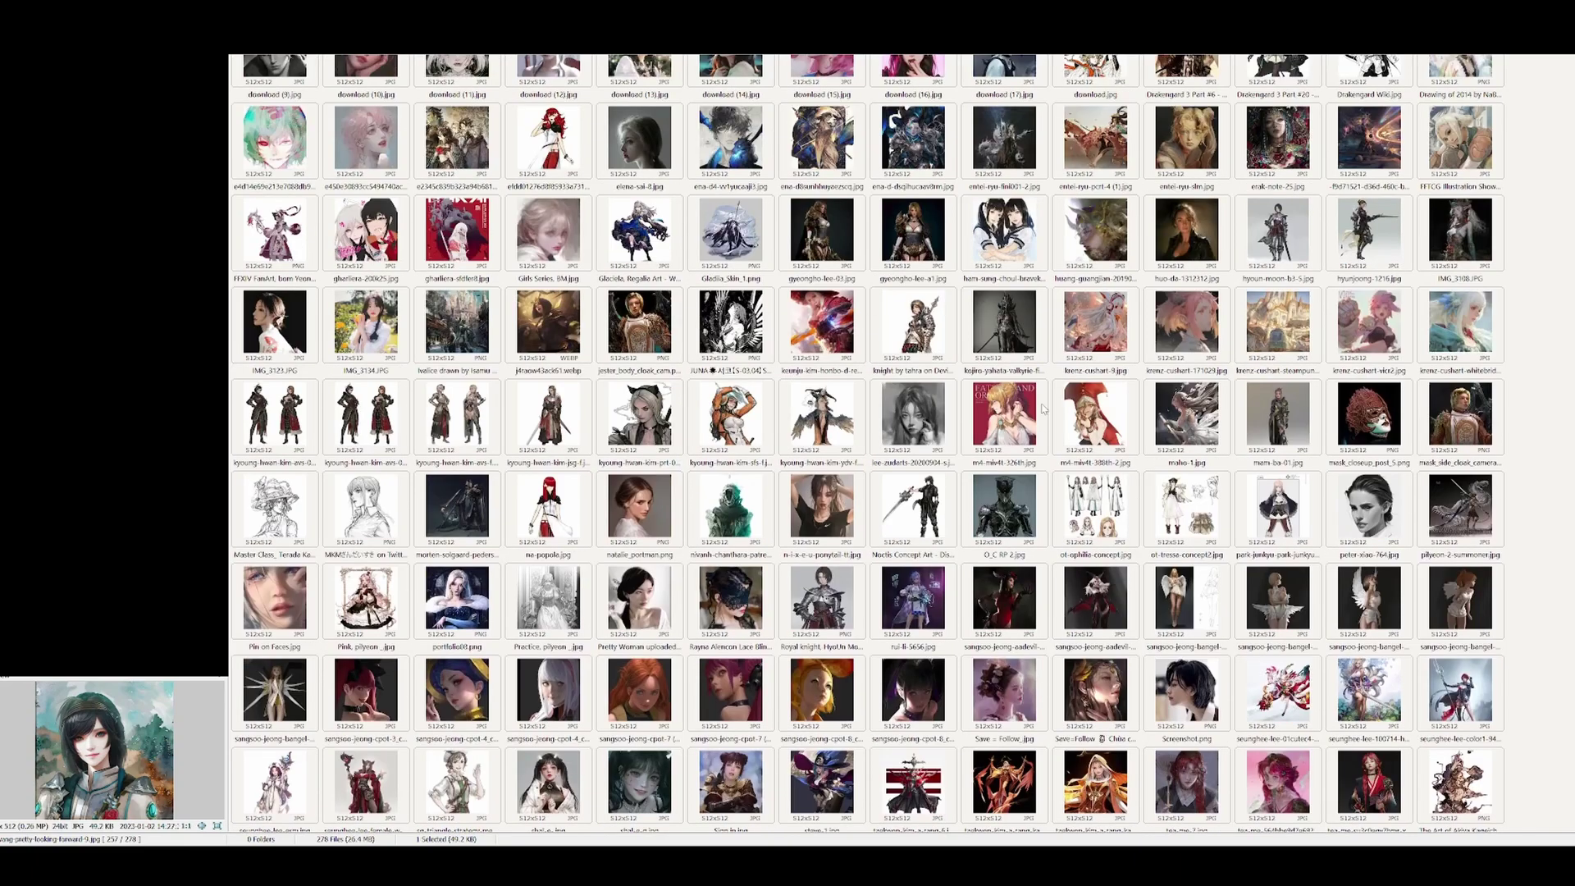
scroll(1043, 404, up, 2)
scroll(1024, 423, up, 4)
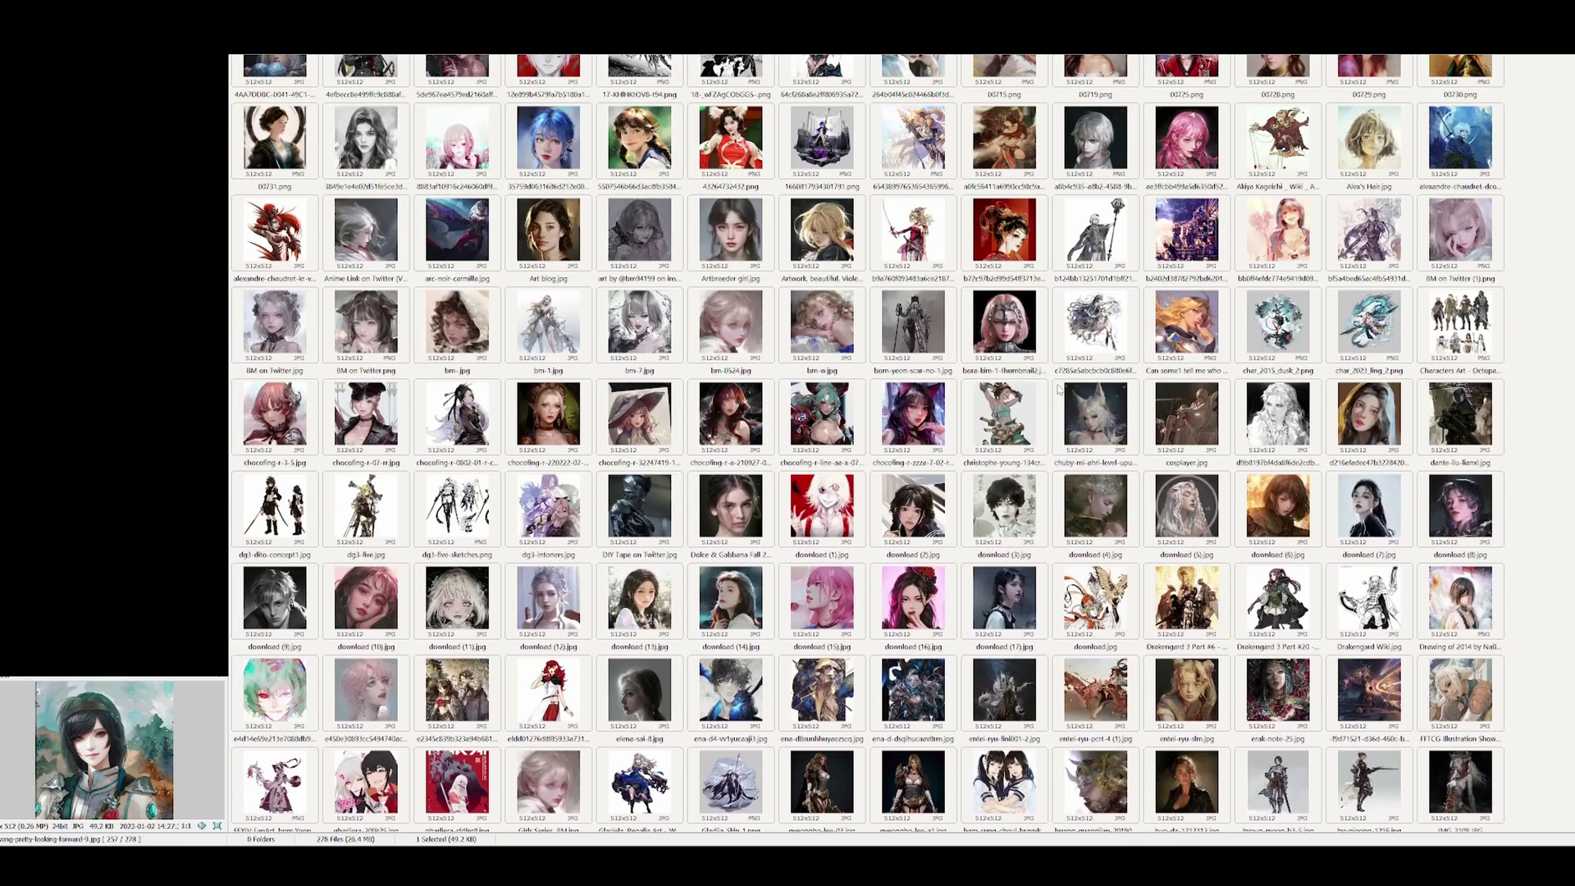
scroll(1070, 384, up, 2)
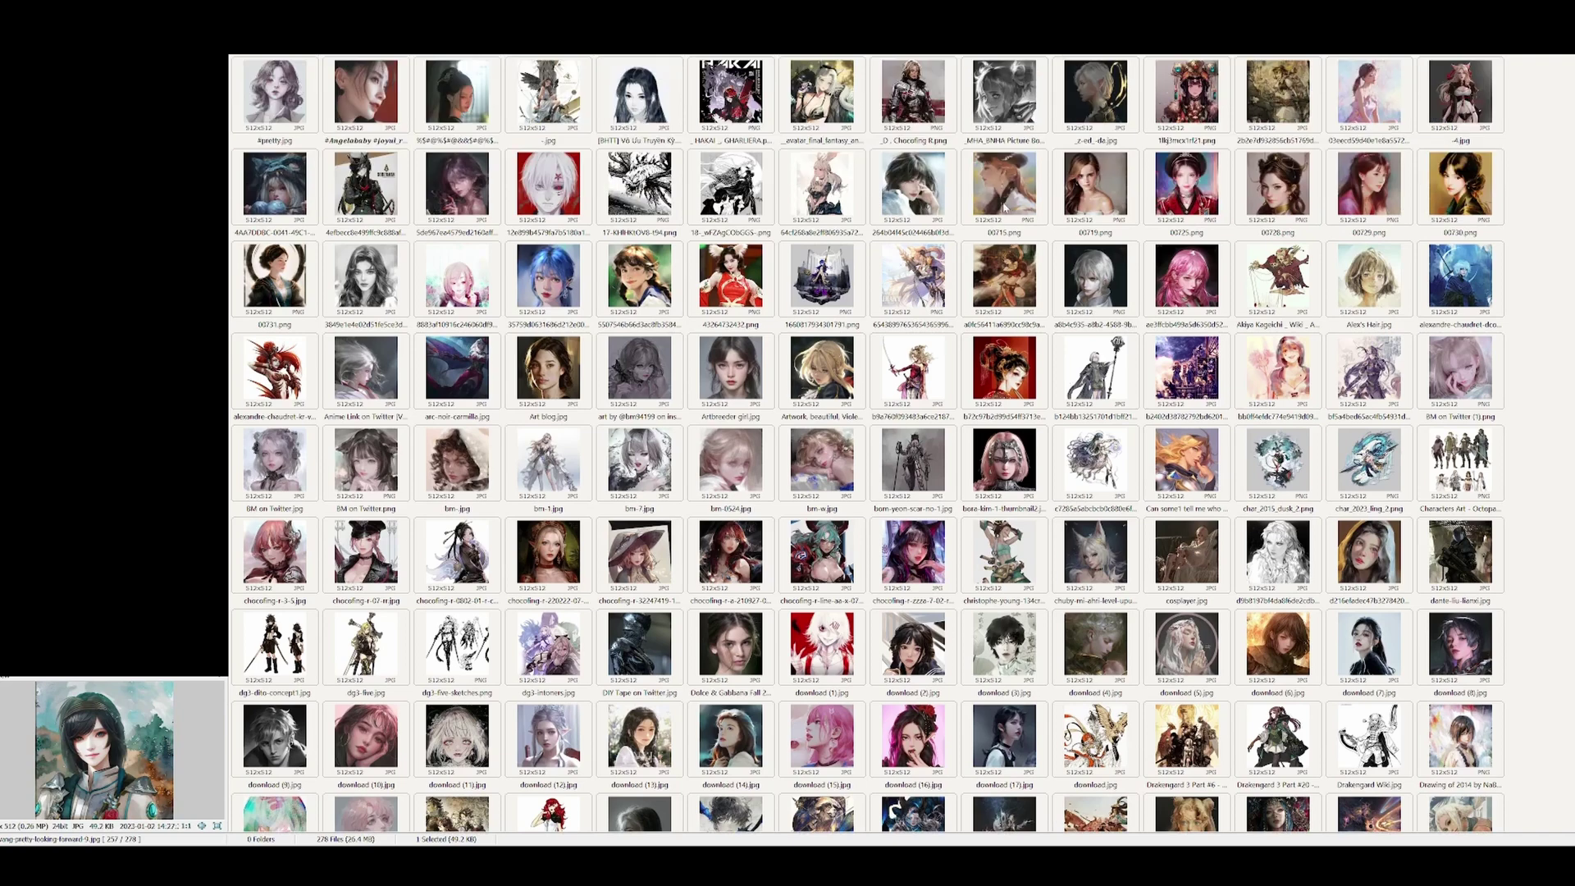
Select the six consecutive training images from 00715.png to 00730.png.
click(1004, 206)
click(917, 195)
key(Right)
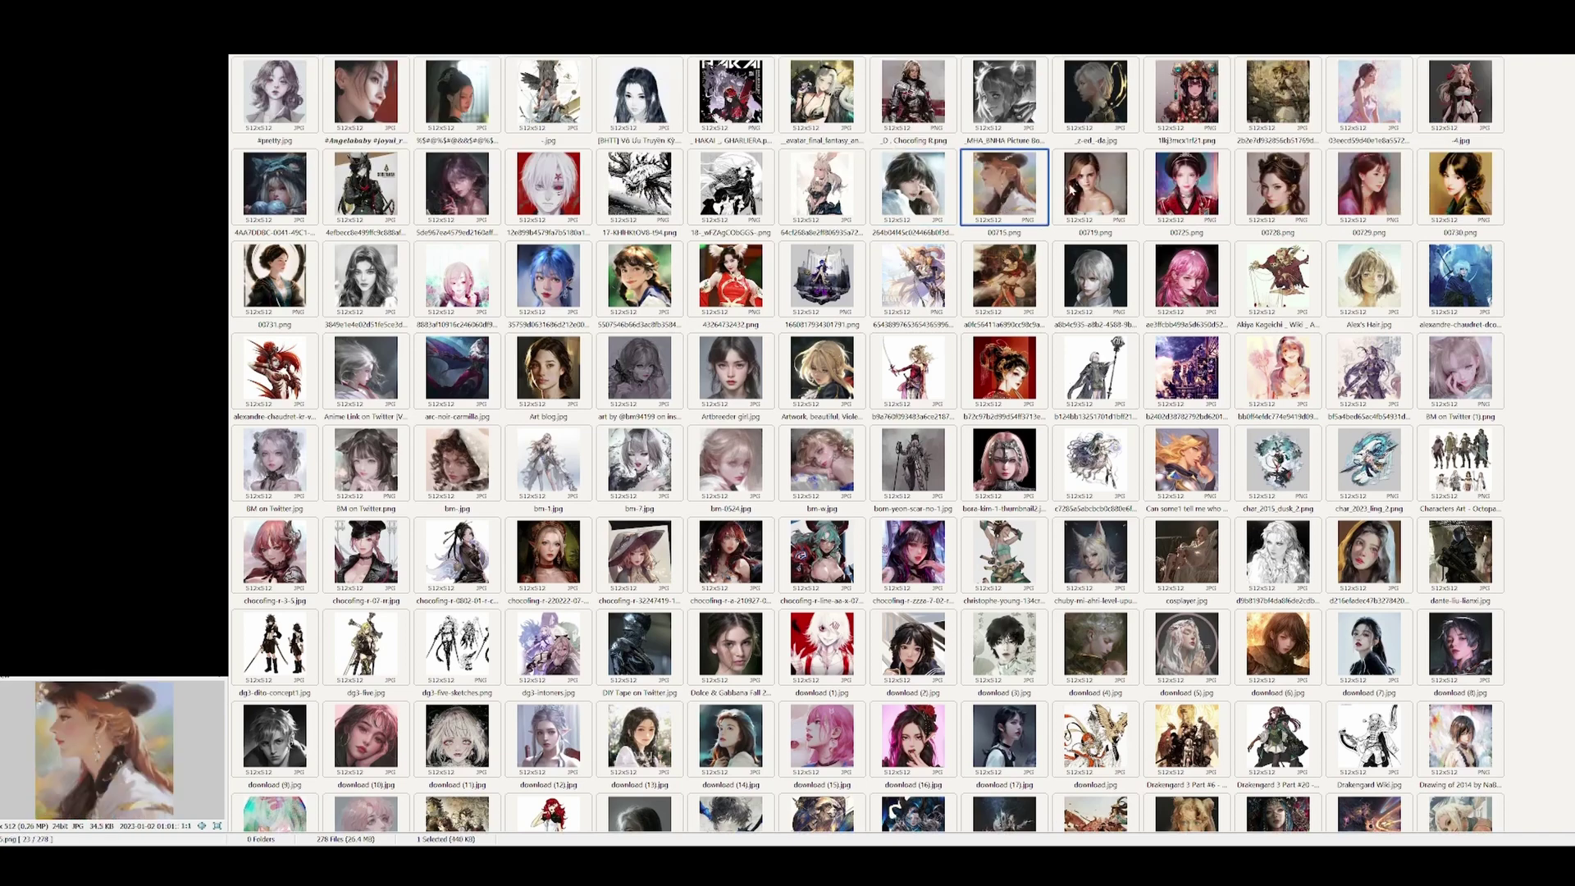
shift+click(1450, 189)
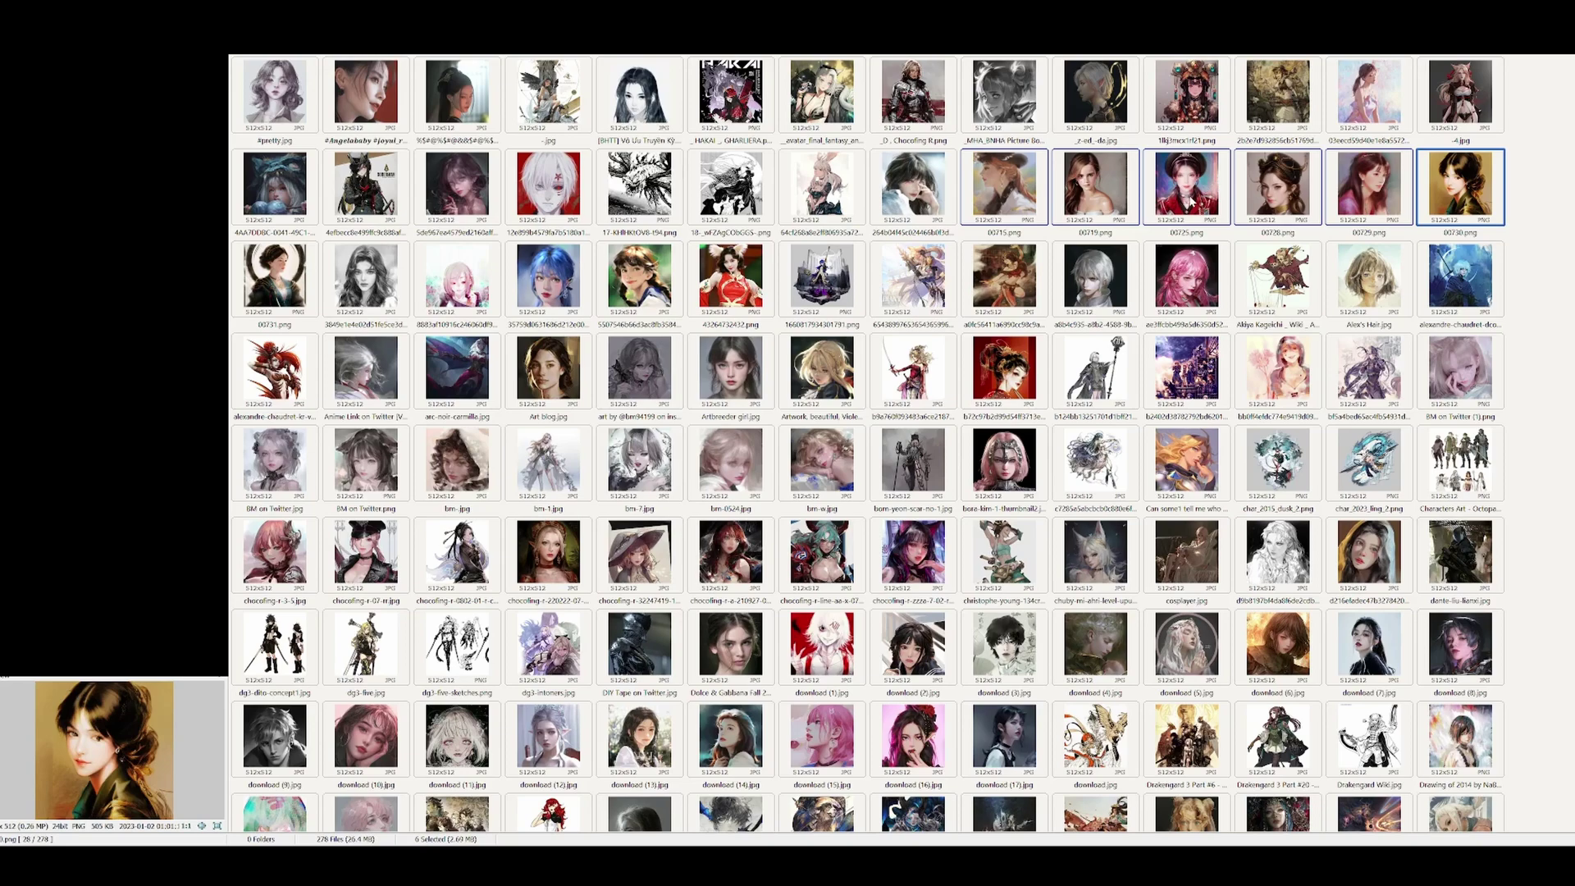
Look through the remaining training images after the selected PNG series, covering the portraits, sketches and character designs.
scroll(1187, 199, down, 5)
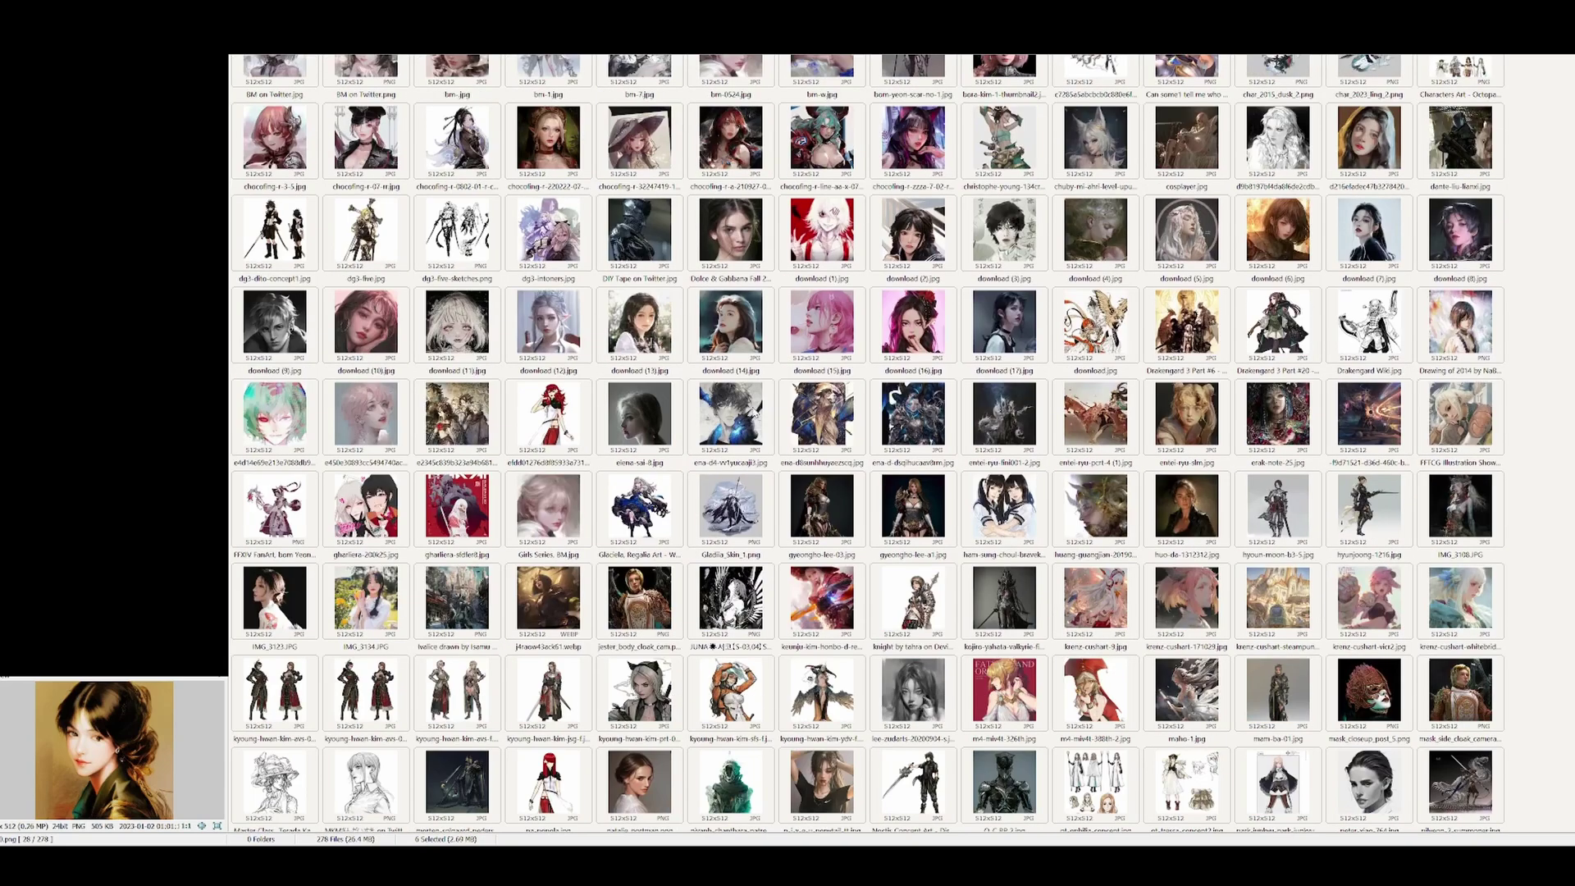
scroll(688, 430, down, 5)
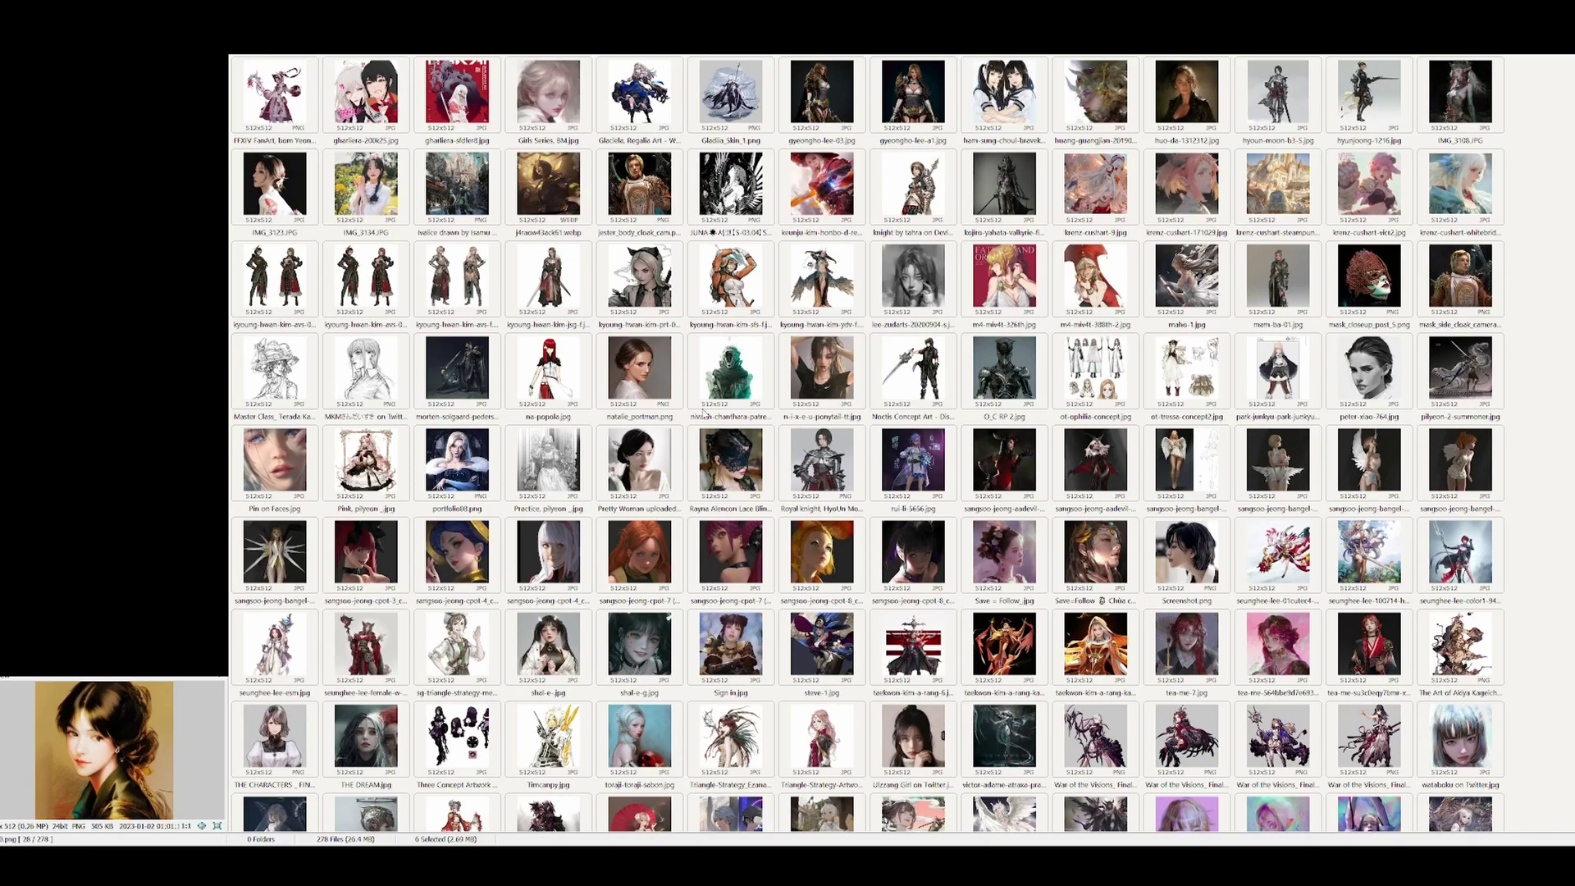
scroll(820, 414, down, 3)
scroll(862, 423, up, 5)
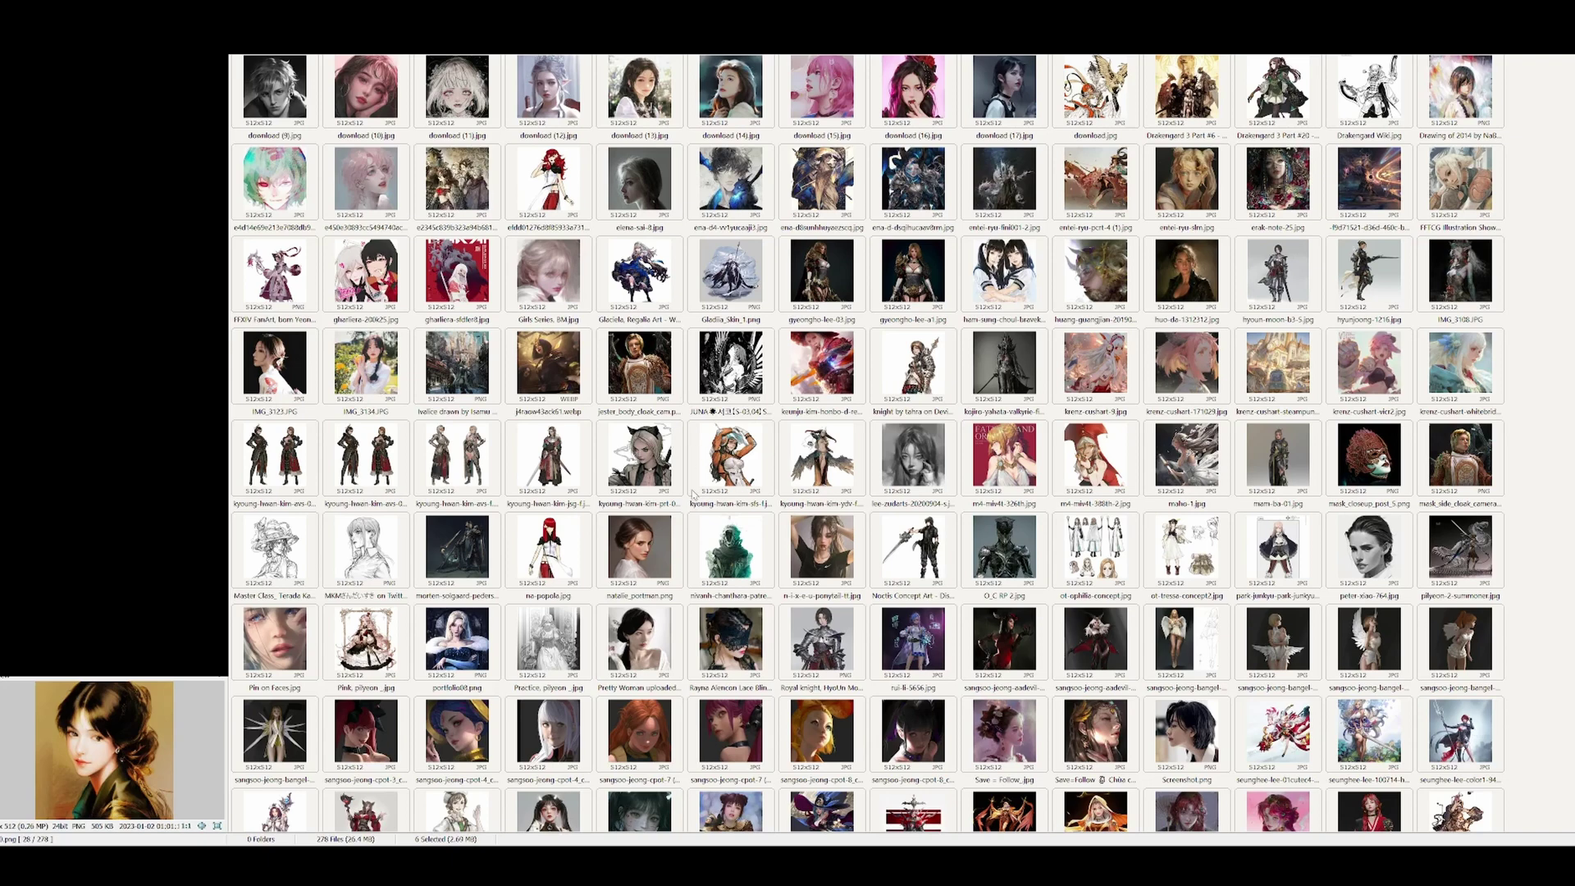
scroll(673, 460, down, 2)
click(635, 264)
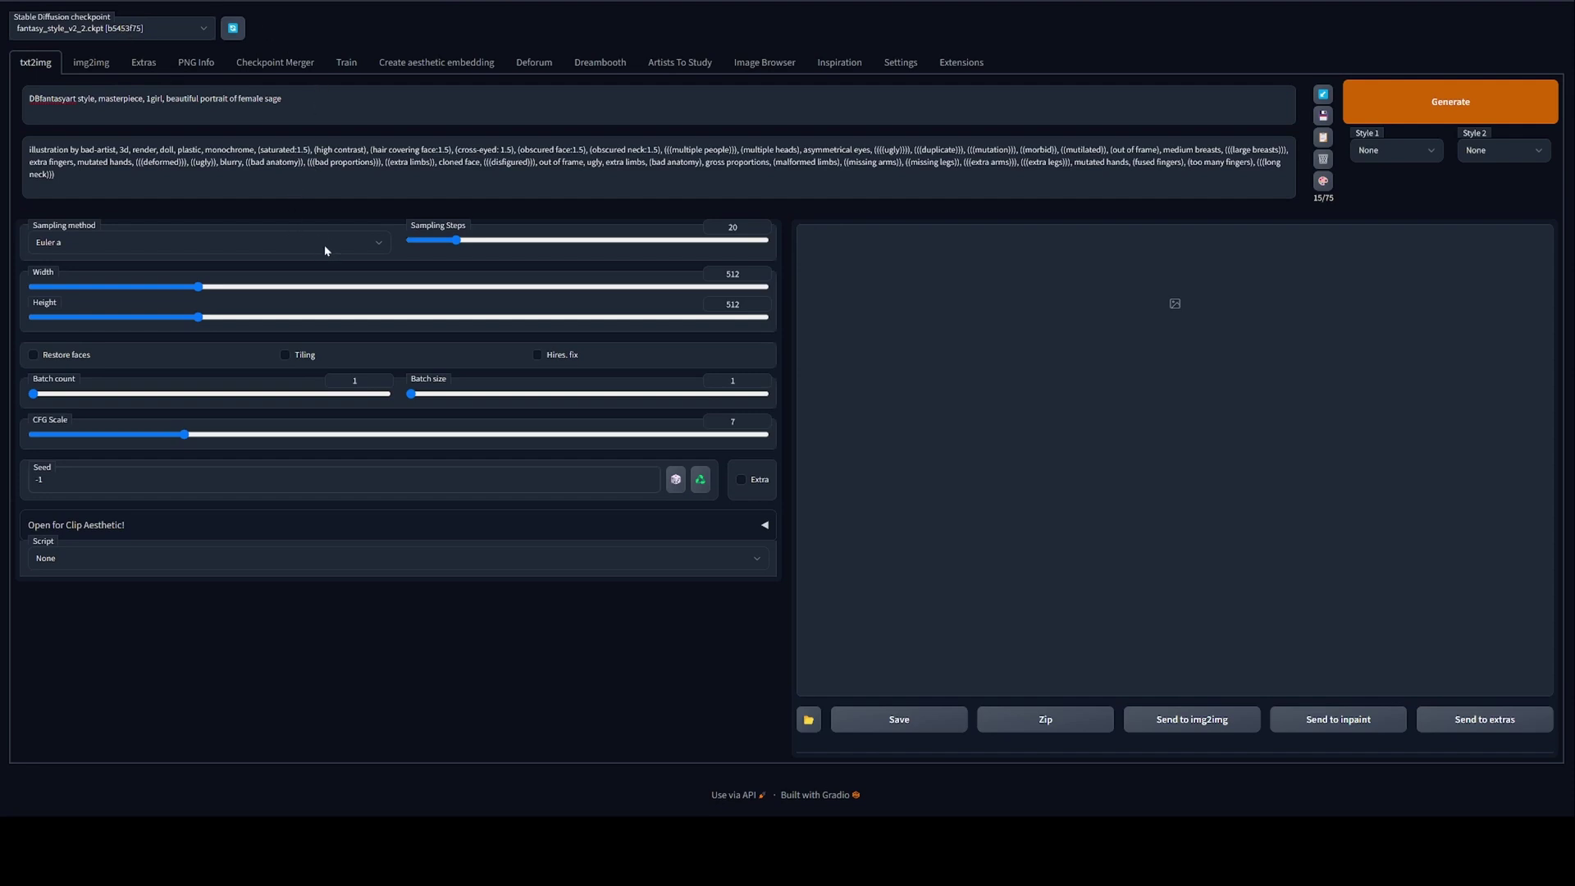
Set the sampler to Euler with 50 sampling steps and generate two 512x512 portraits of the female sage.
drag(456, 240, 528, 247)
click(1416, 117)
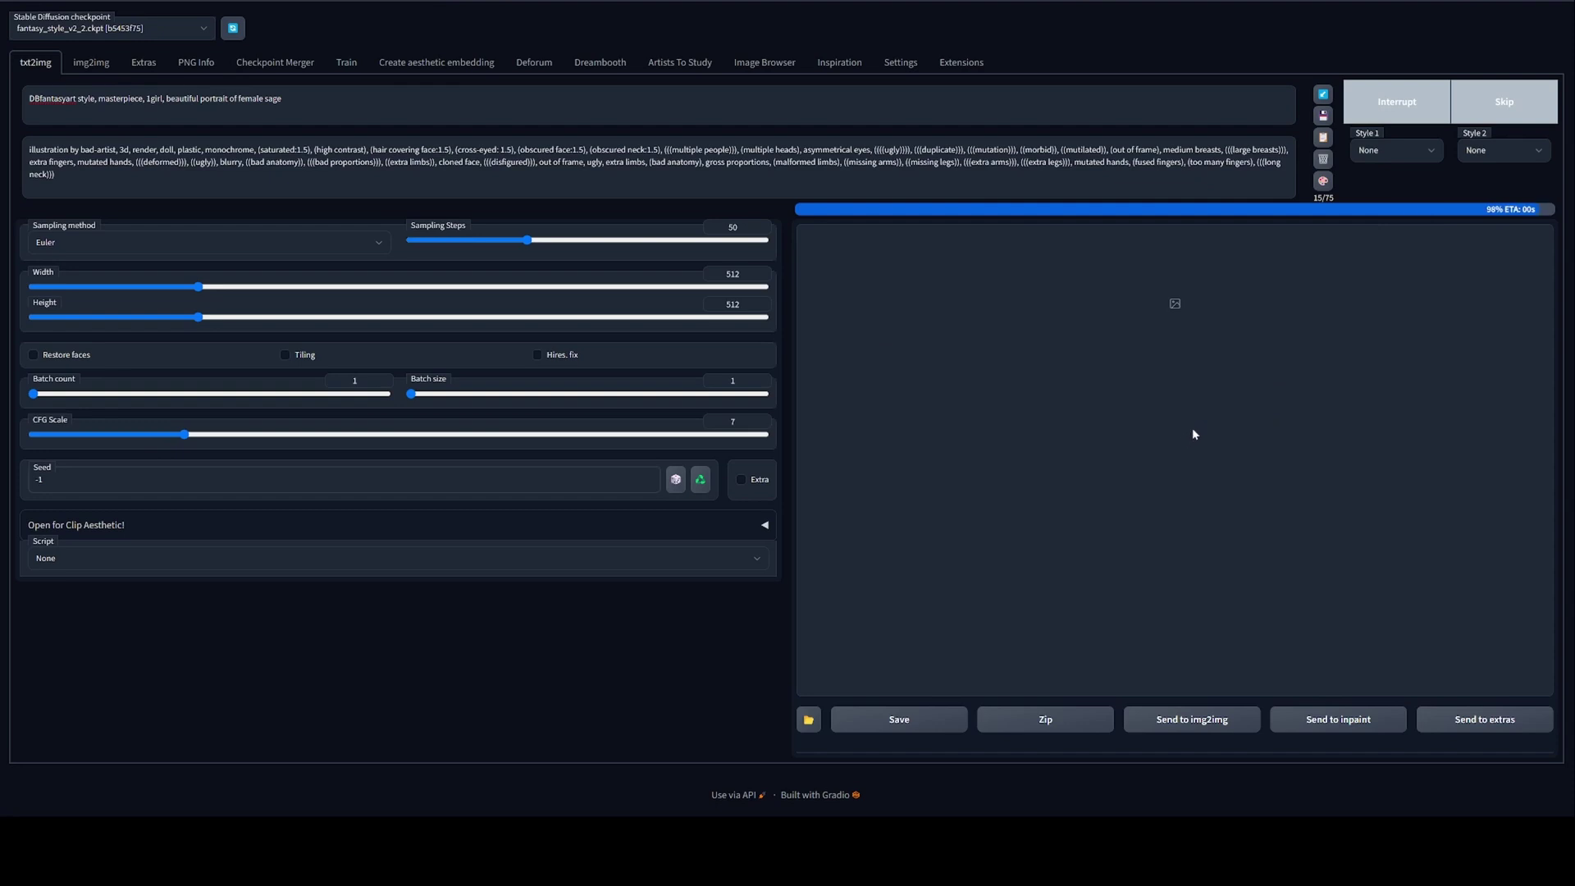
click(942, 361)
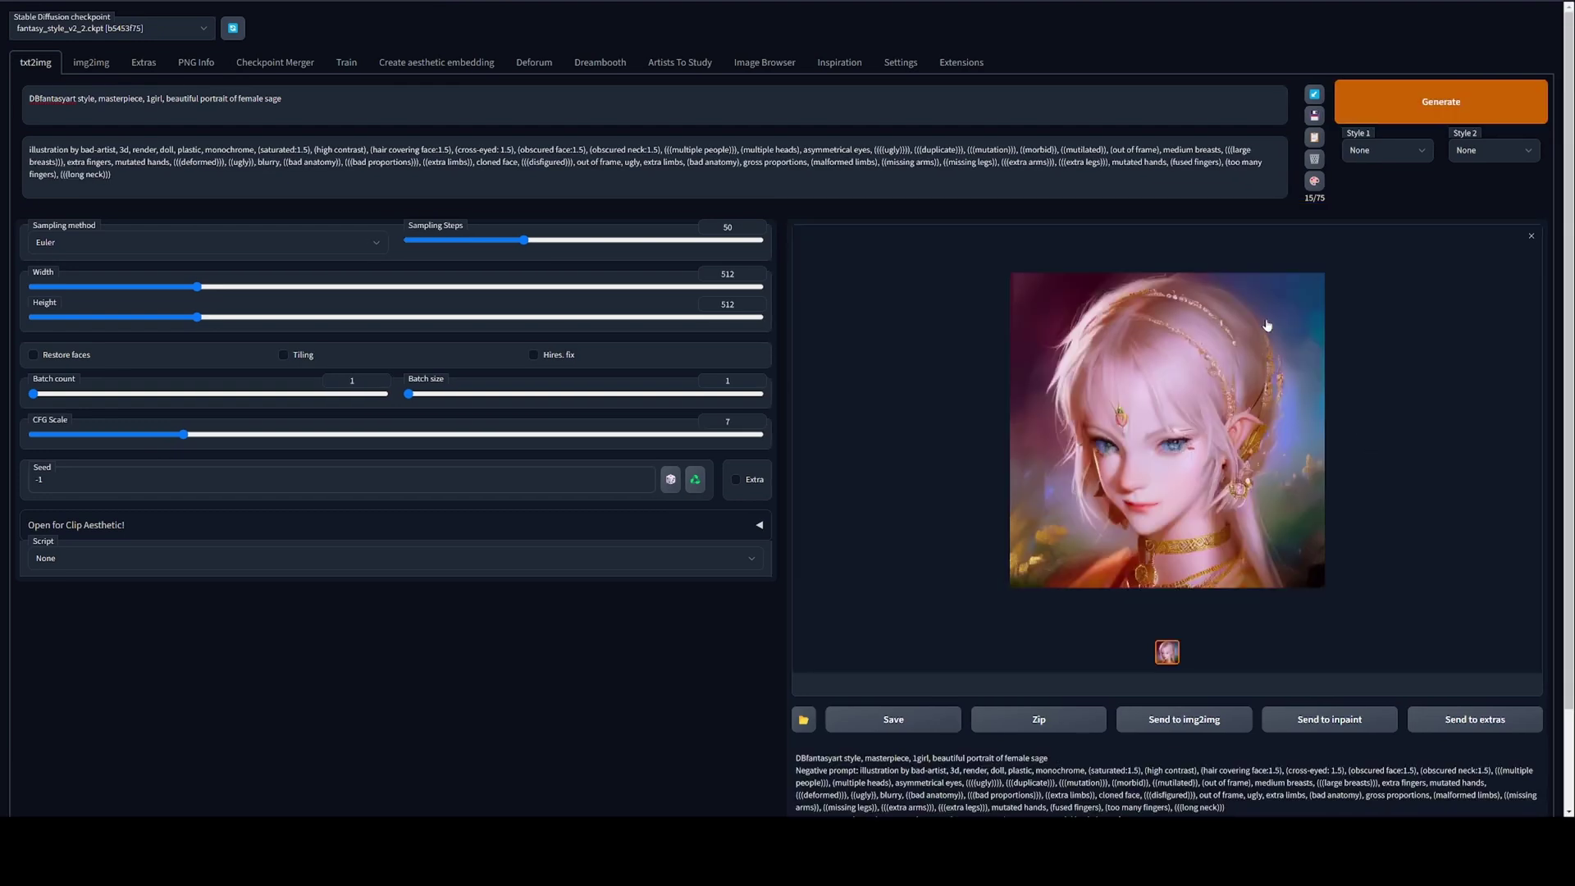
click(1424, 113)
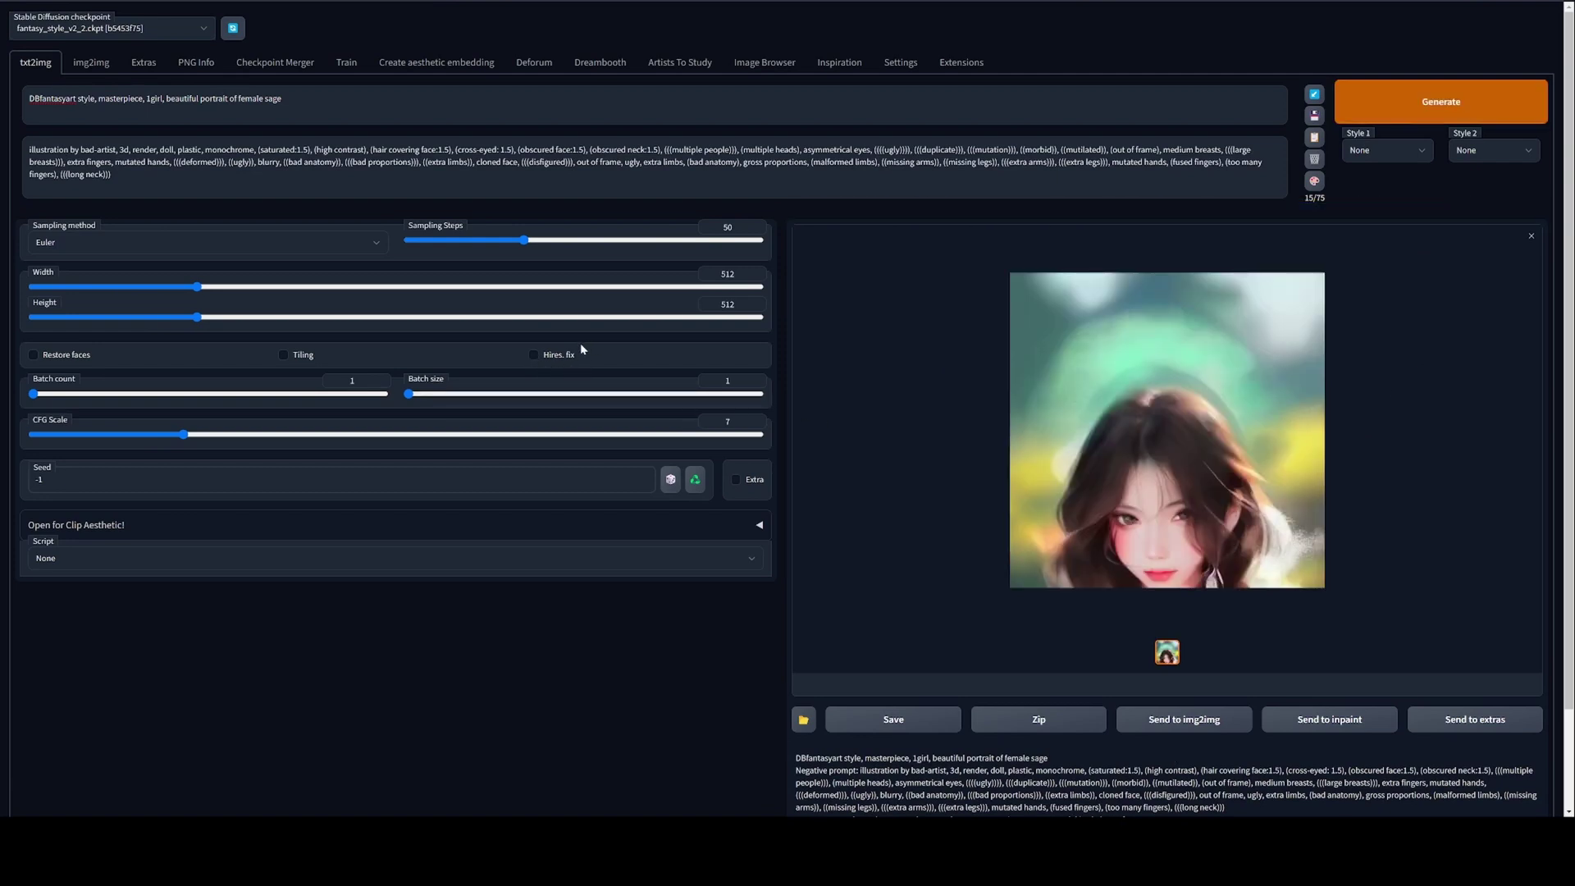
Enable Hires. fix for the female sage portrait and generate the image again.
click(548, 356)
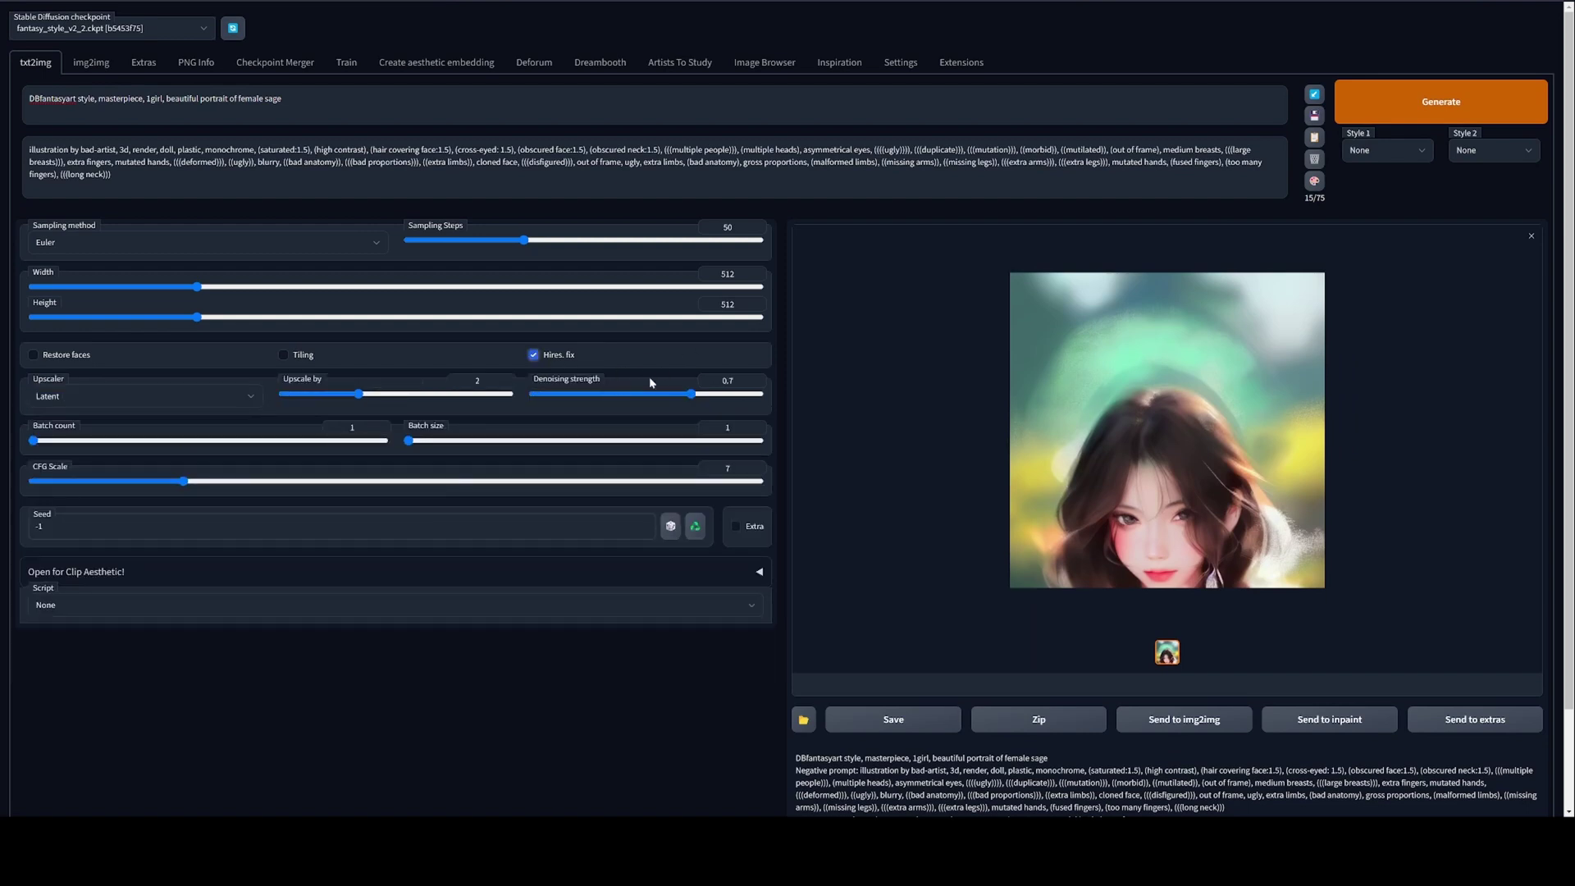
click(1402, 105)
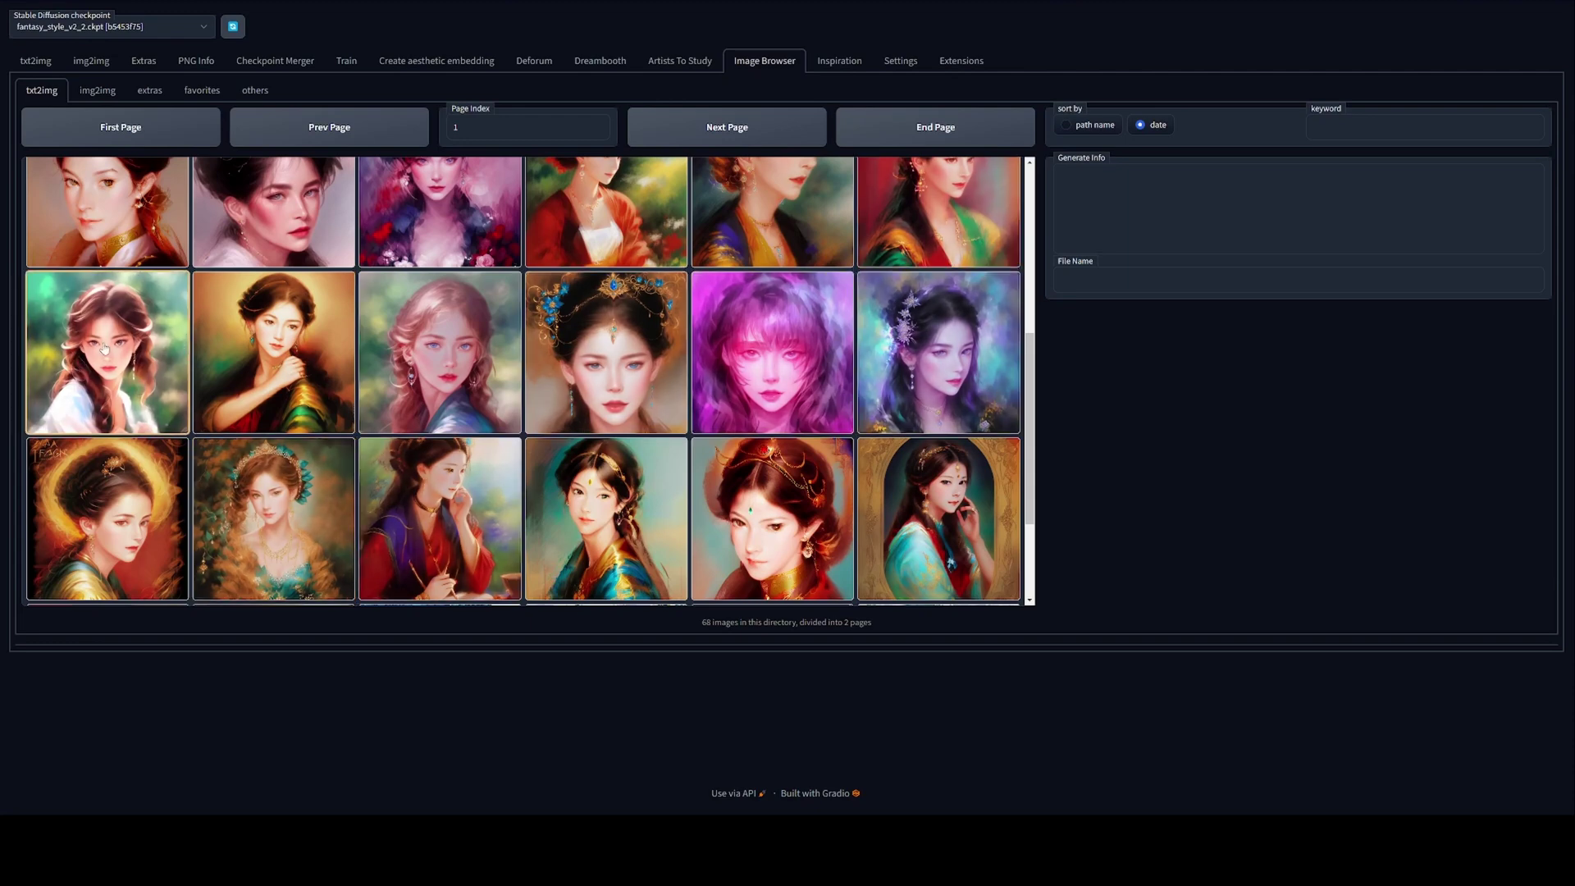
View several earlier txt2img female sage portraits in the Image Browser, with their generation info.
click(152, 347)
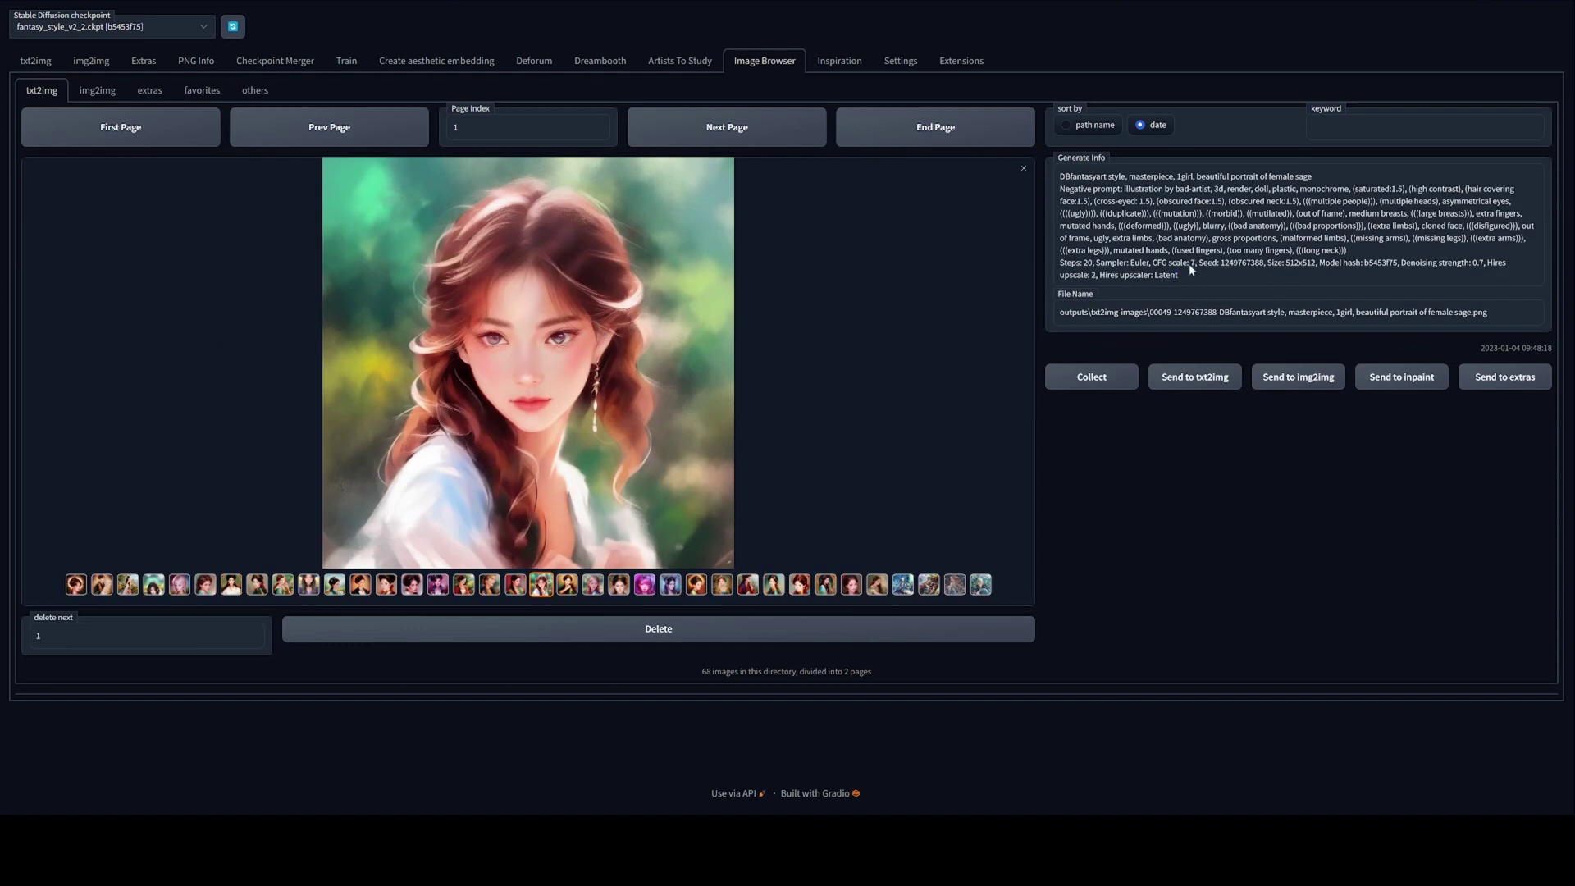
click(592, 586)
click(644, 586)
click(670, 586)
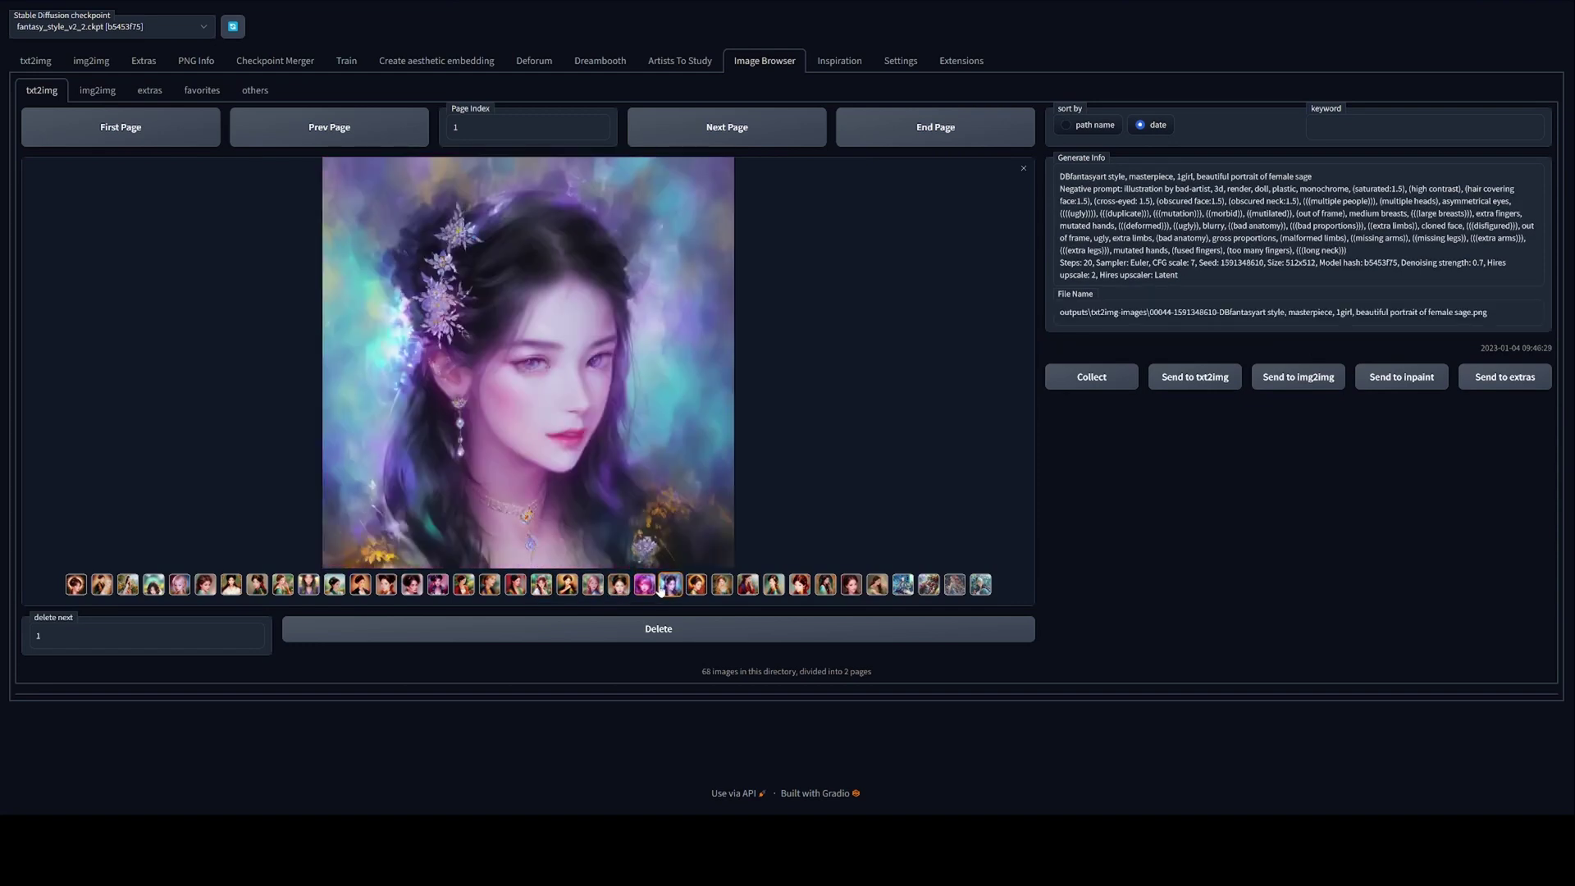
click(438, 585)
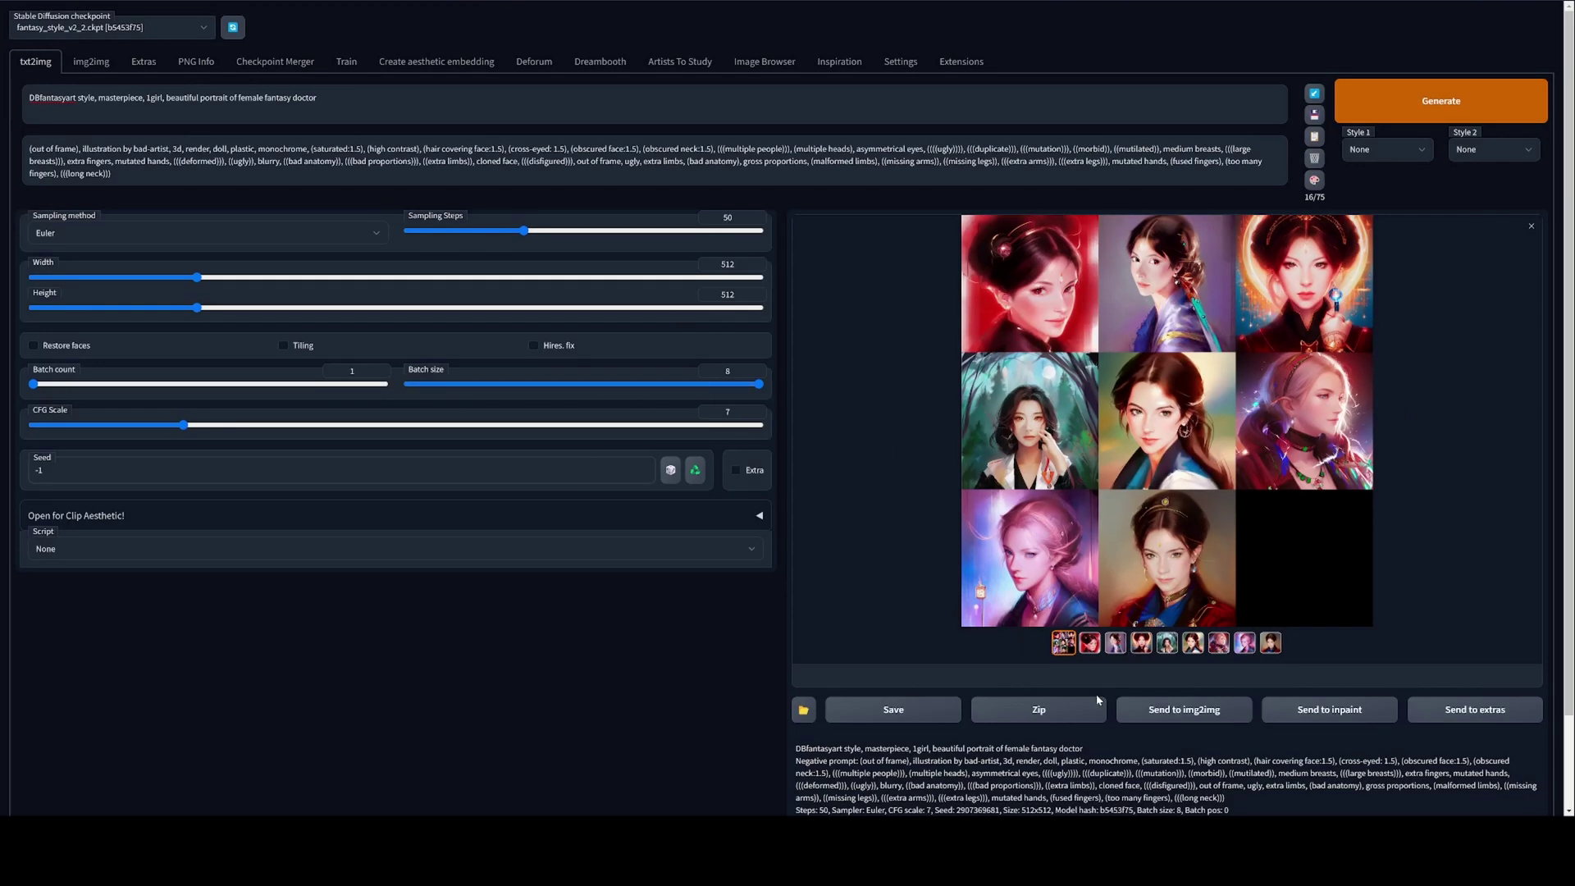
Look through all eight female fantasy doctor portraits of the generated batch one by one.
click(1090, 647)
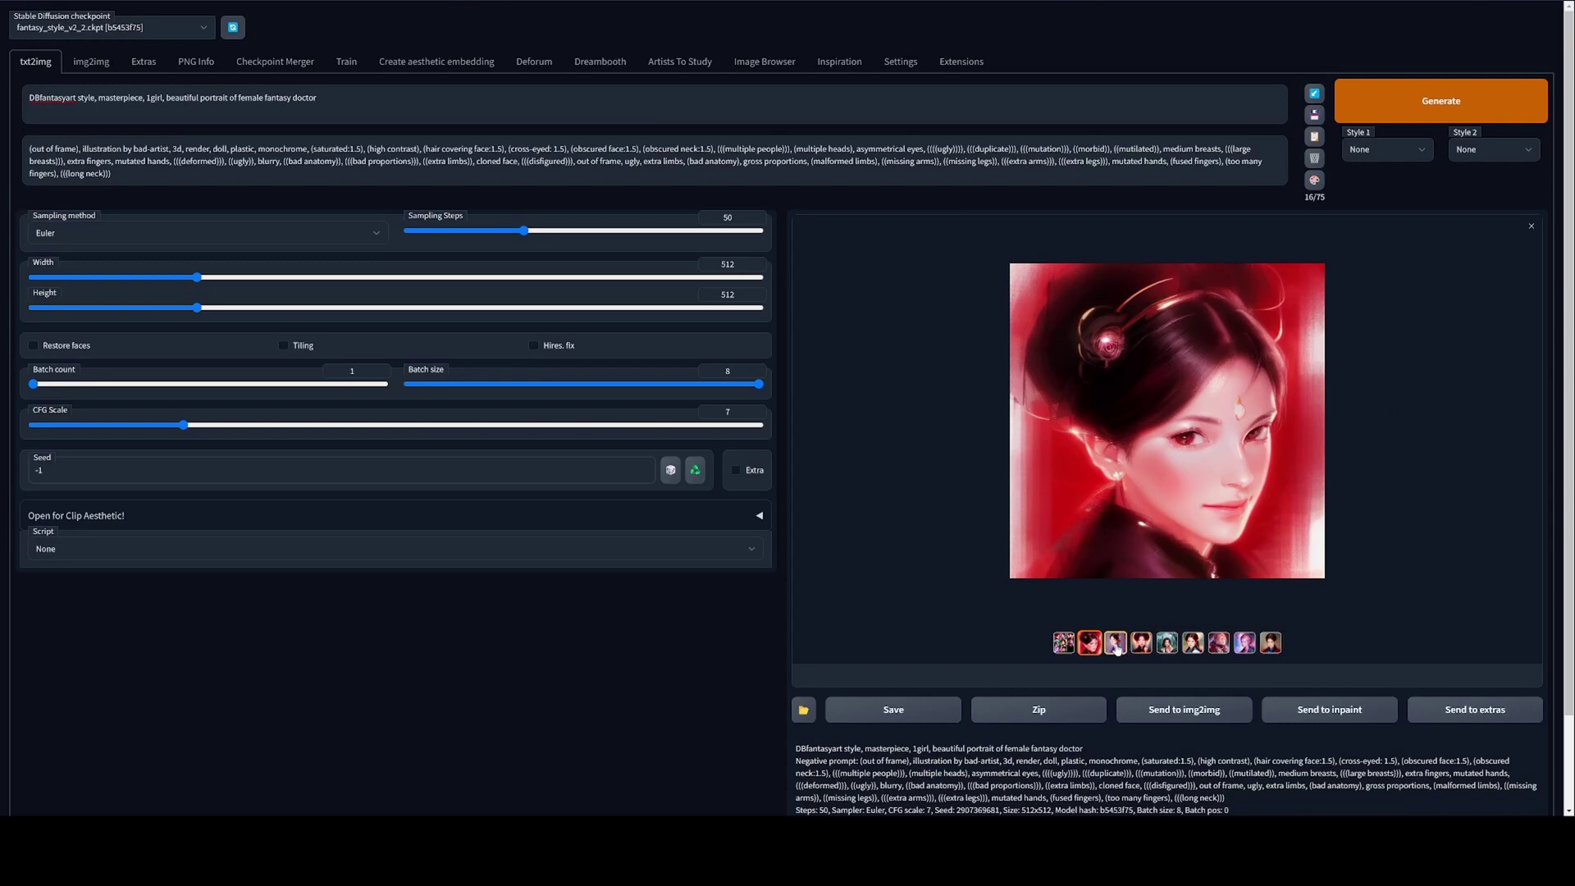
click(1116, 645)
click(1140, 645)
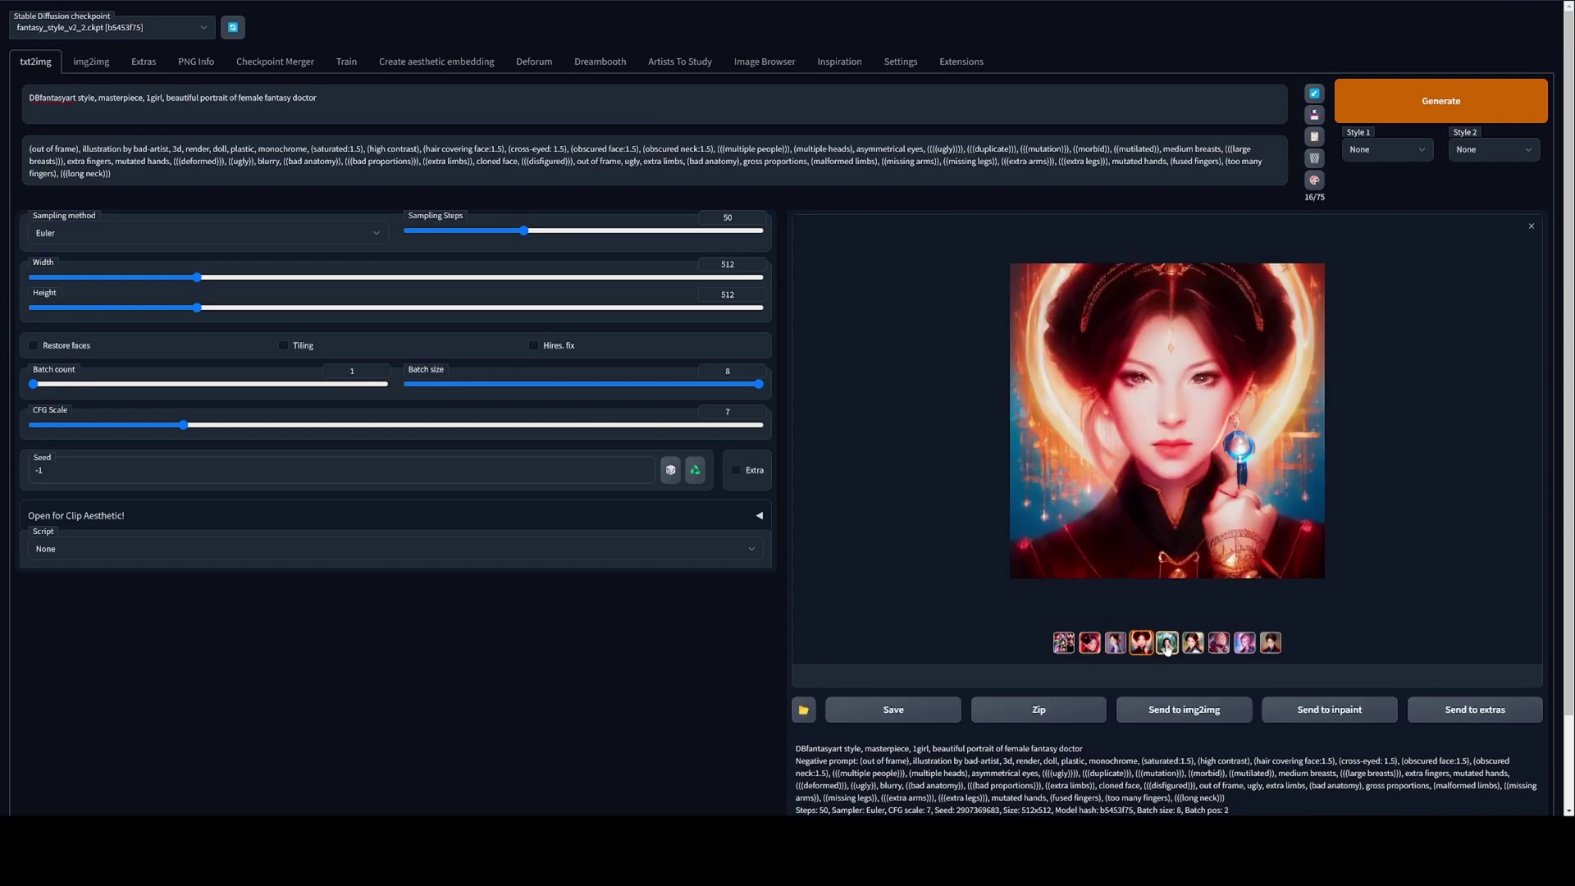
click(1167, 644)
click(1194, 645)
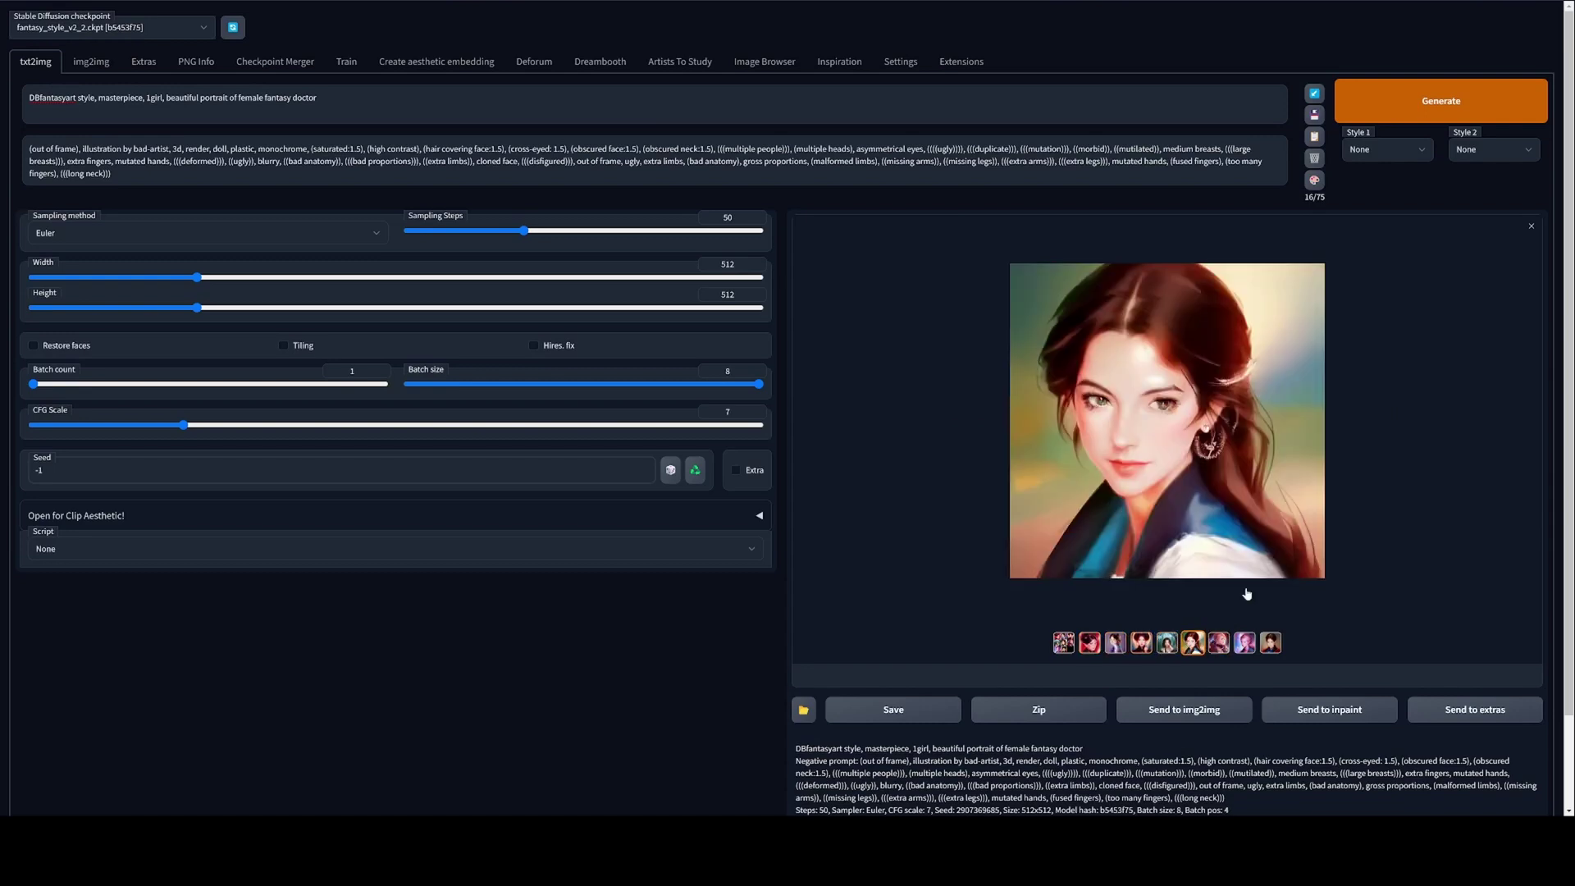
click(1216, 646)
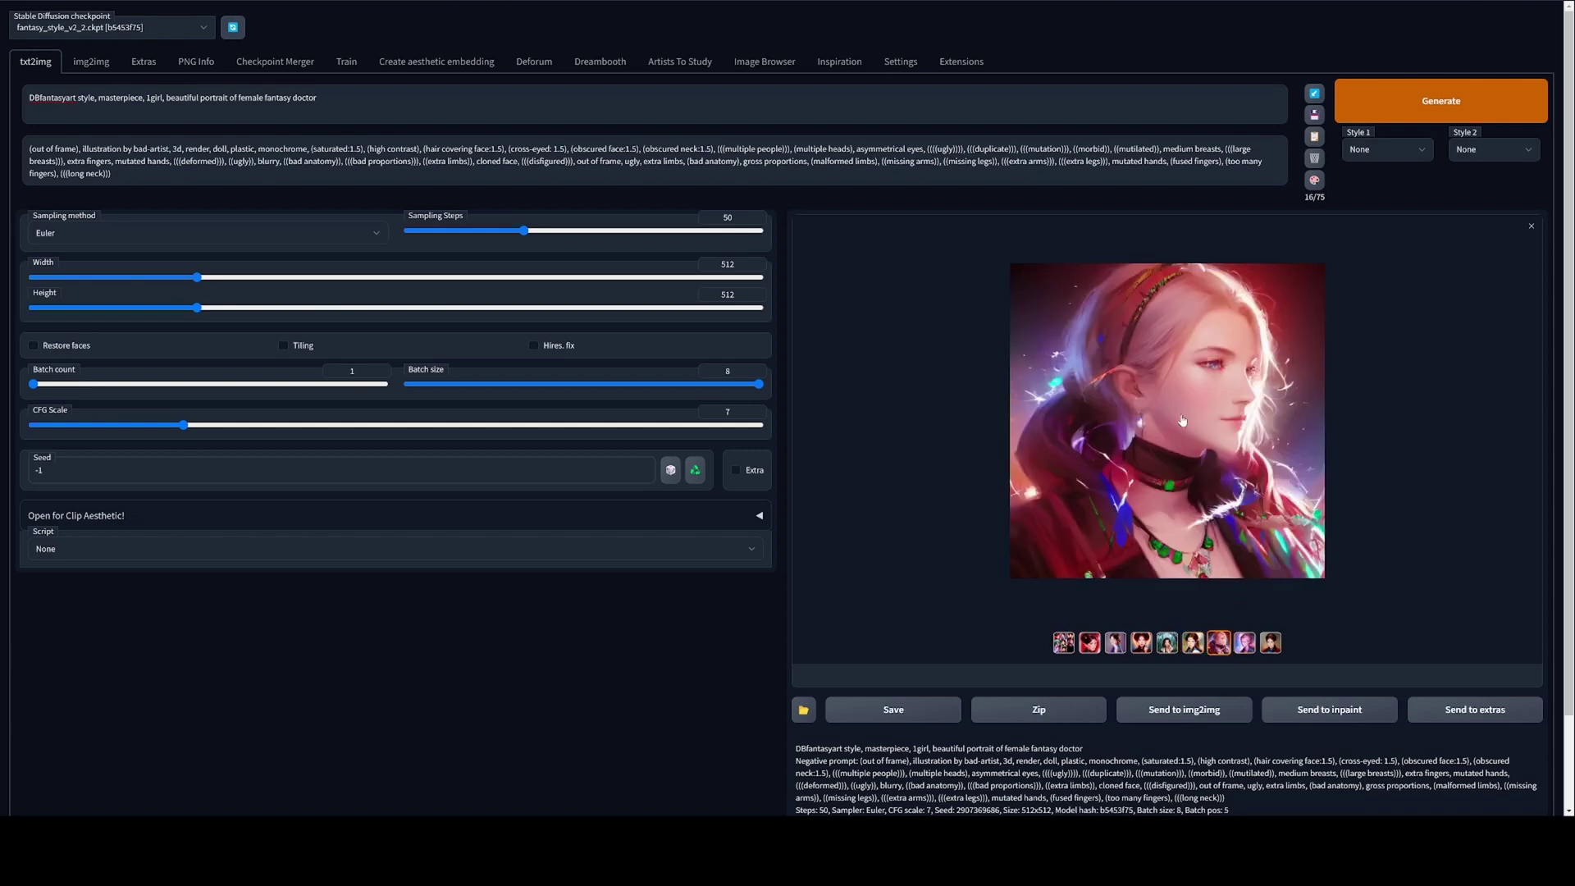
click(1245, 644)
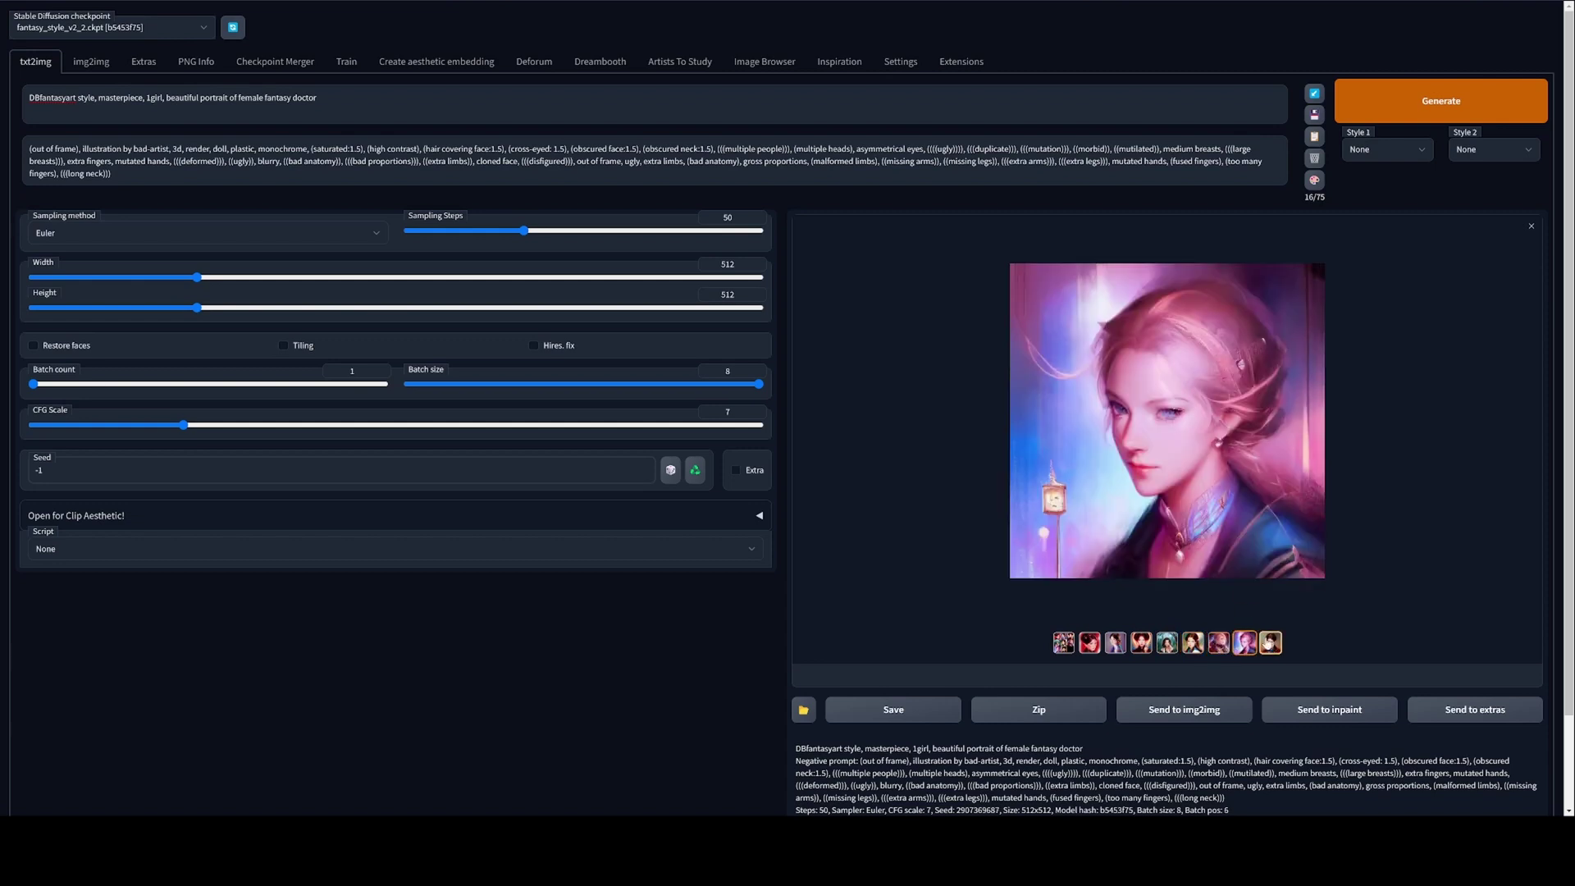
click(1270, 644)
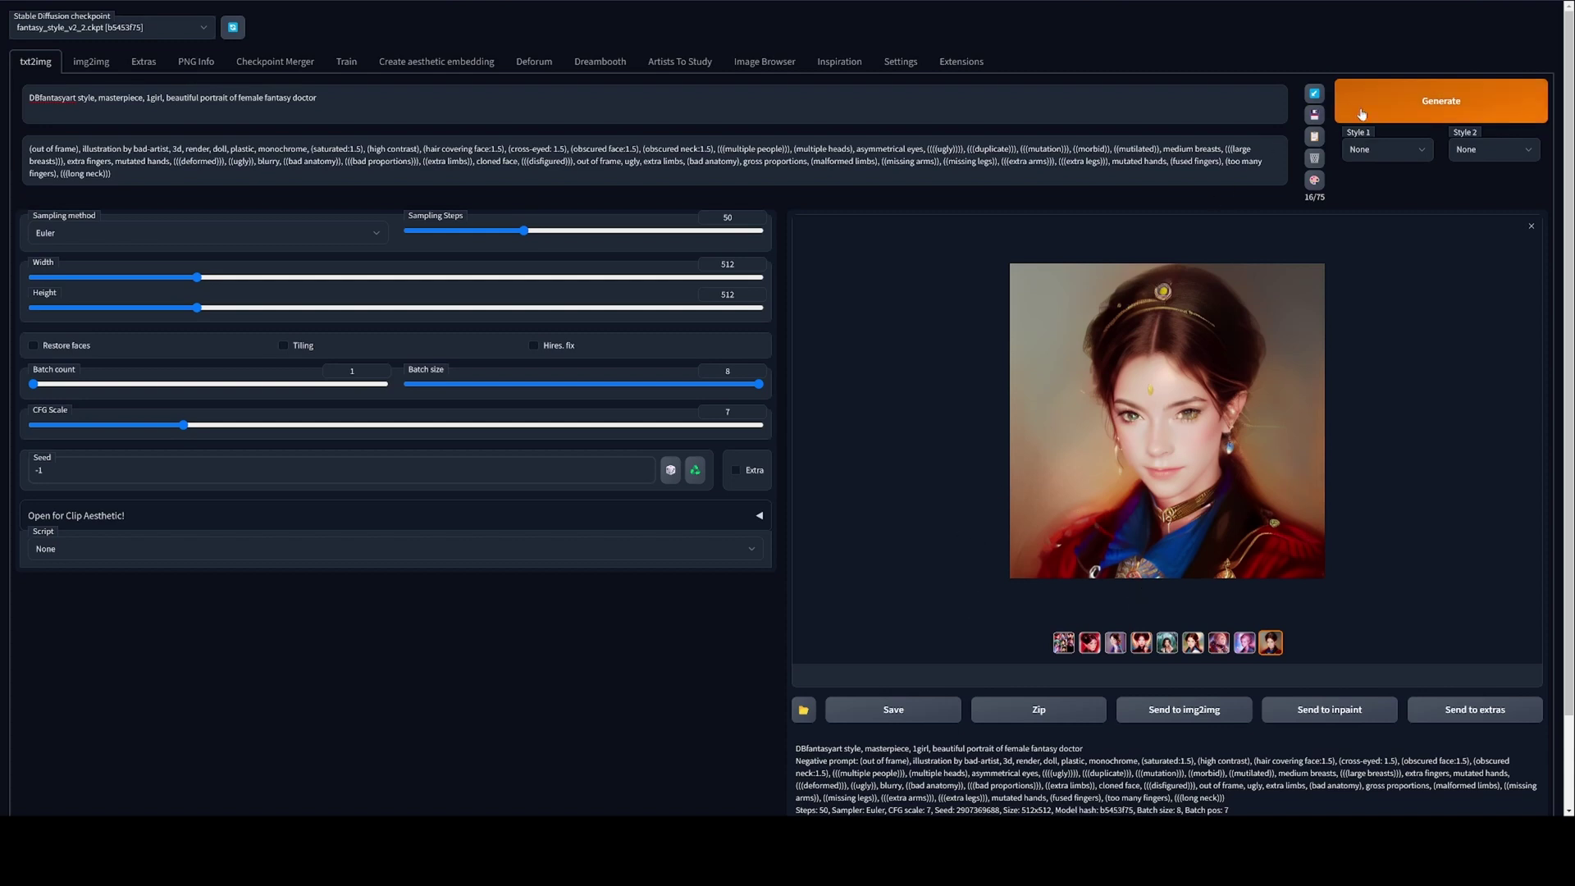
Generate another batch of eight female fantasy doctor portraits and view its grid and each image.
click(1430, 105)
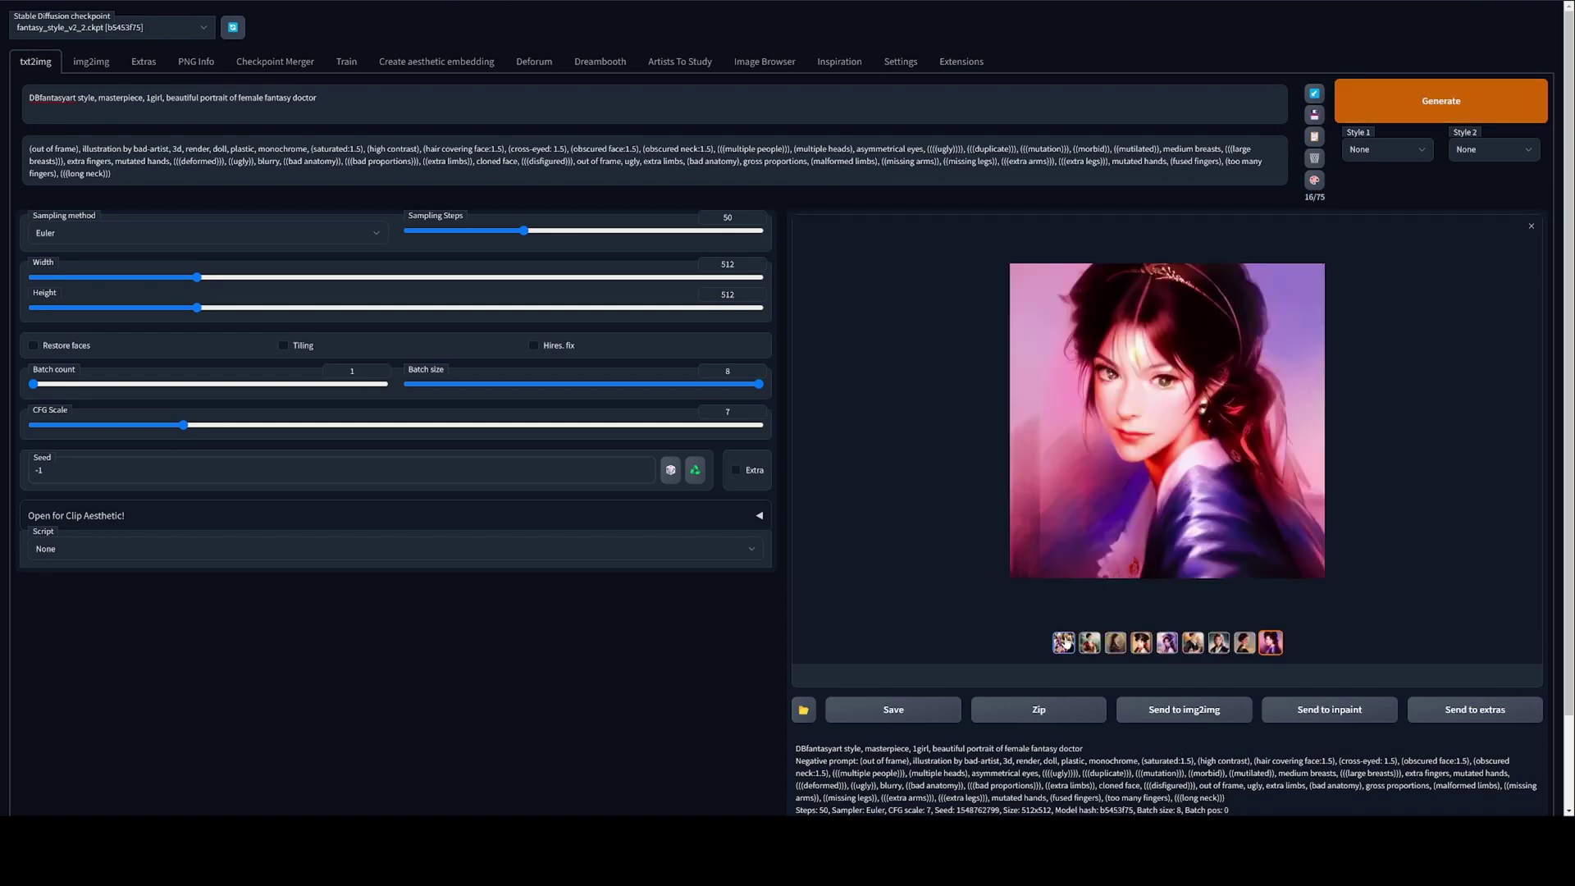
click(1064, 643)
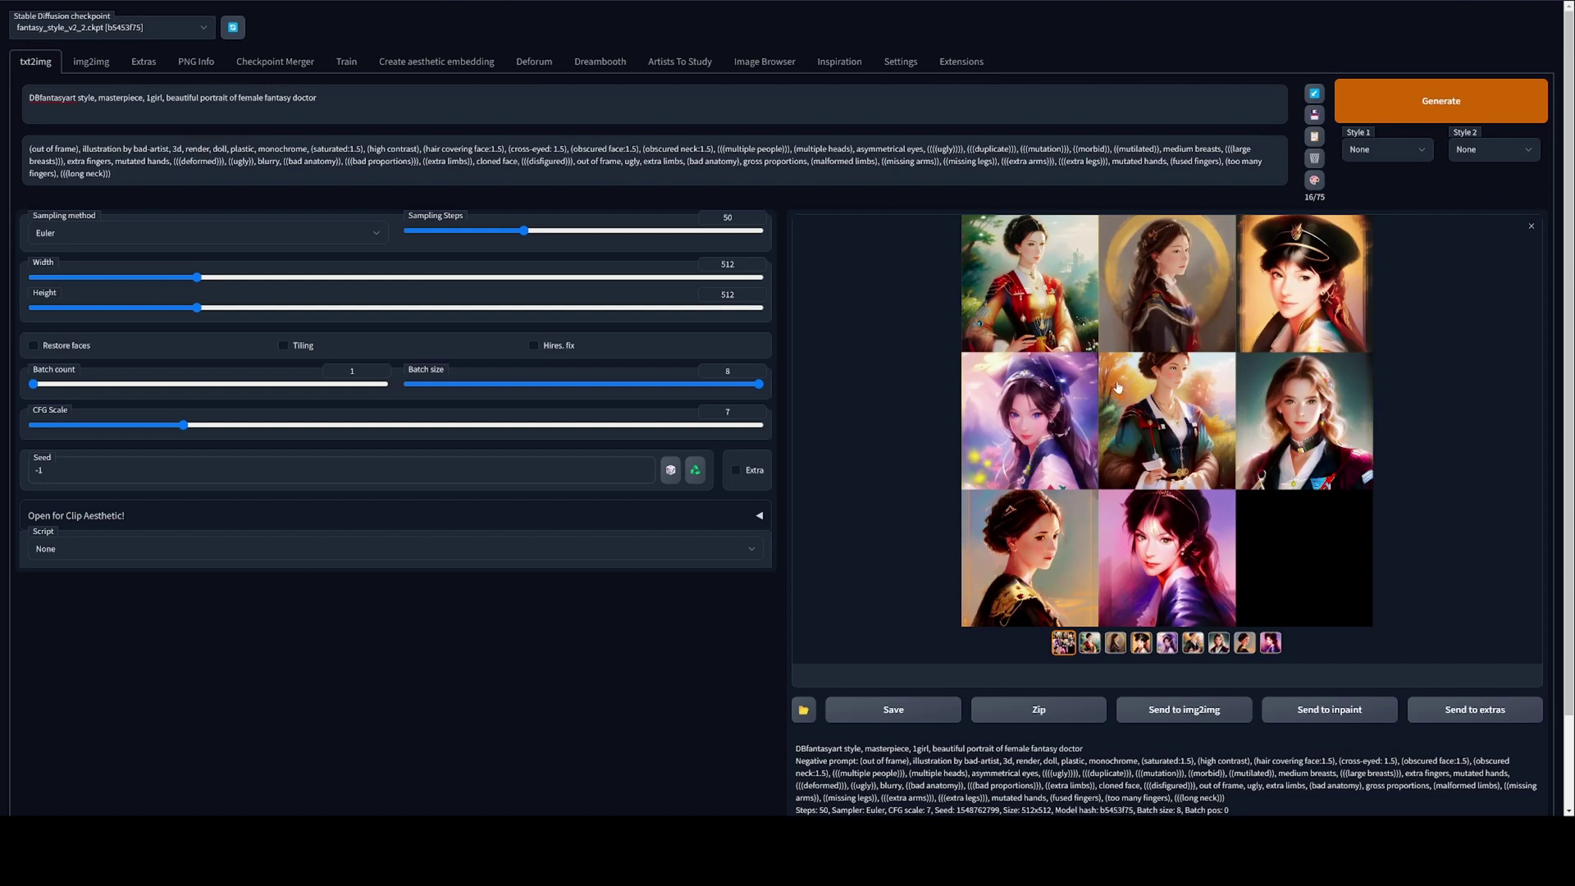
click(1090, 643)
click(1115, 643)
click(1141, 644)
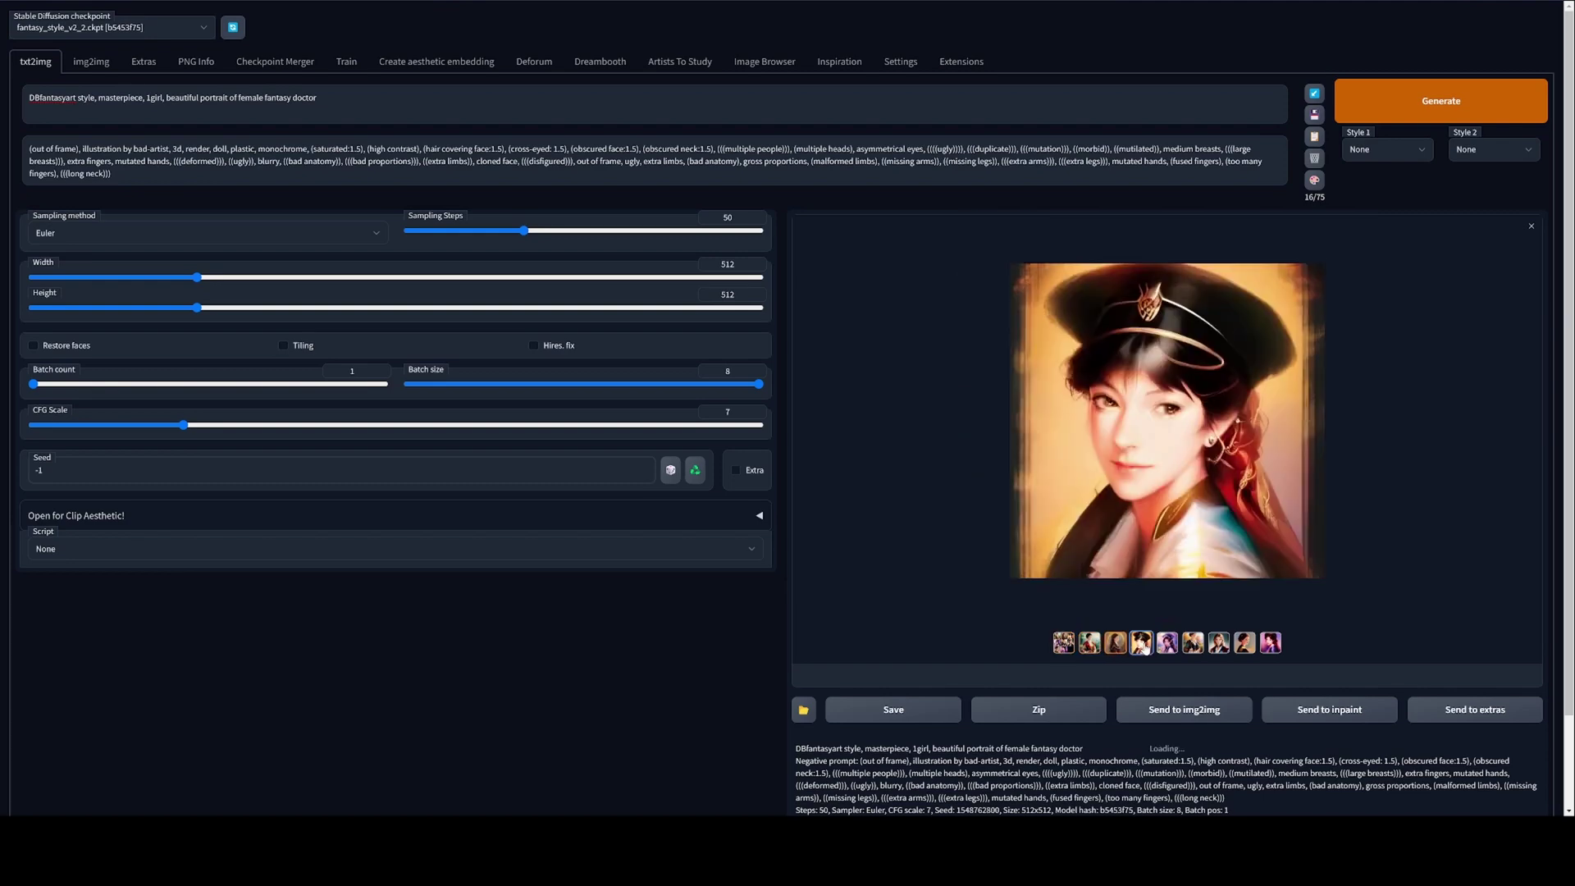
click(1170, 645)
click(1192, 644)
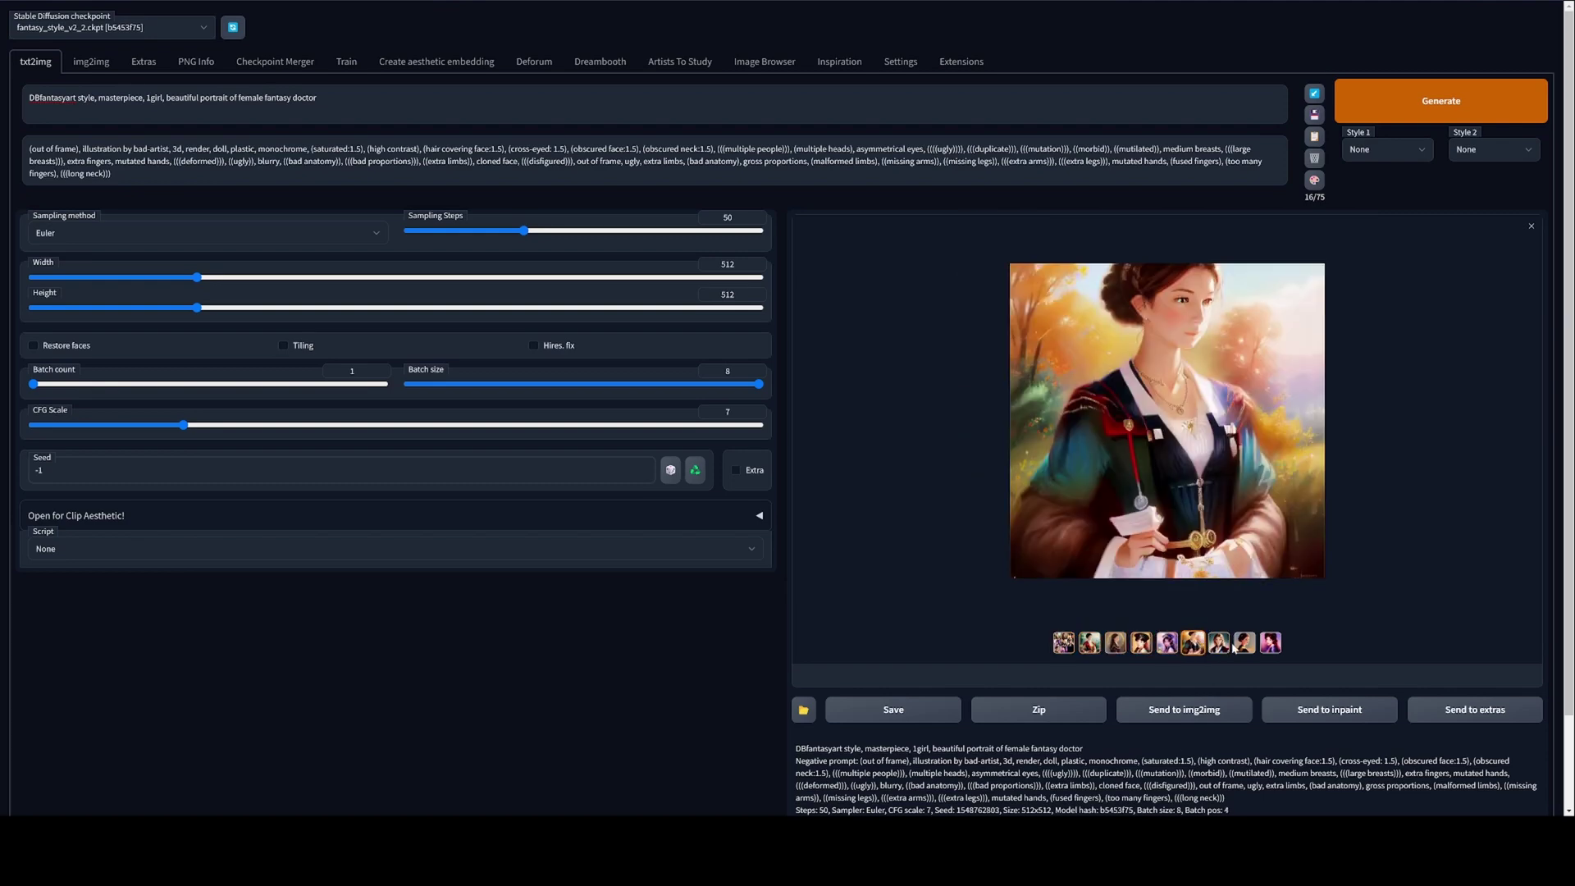
click(1218, 644)
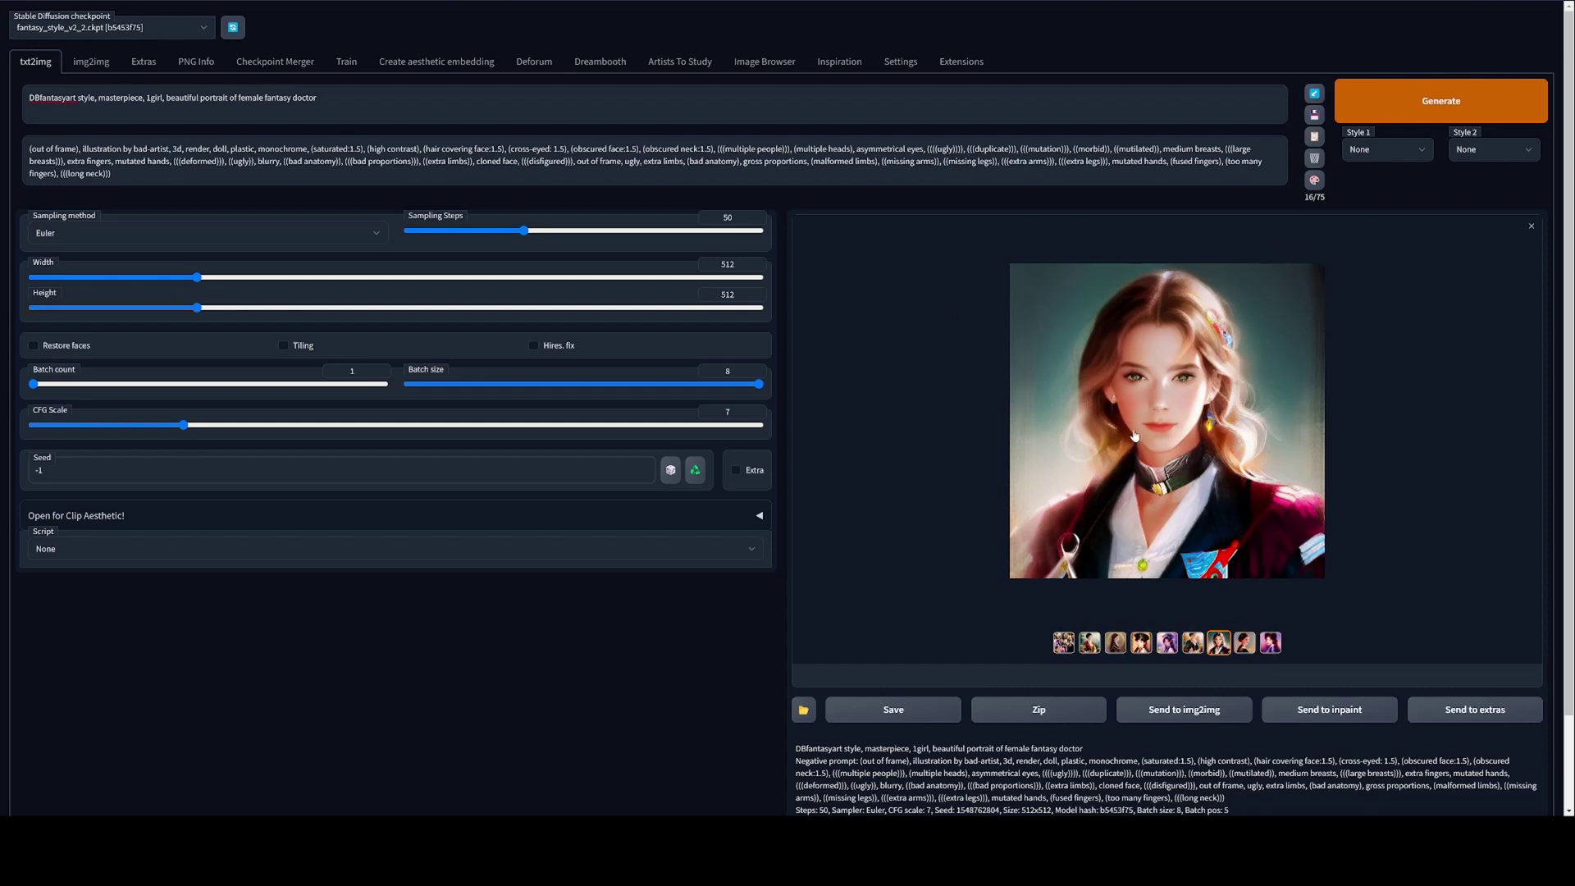
click(1244, 644)
click(1271, 645)
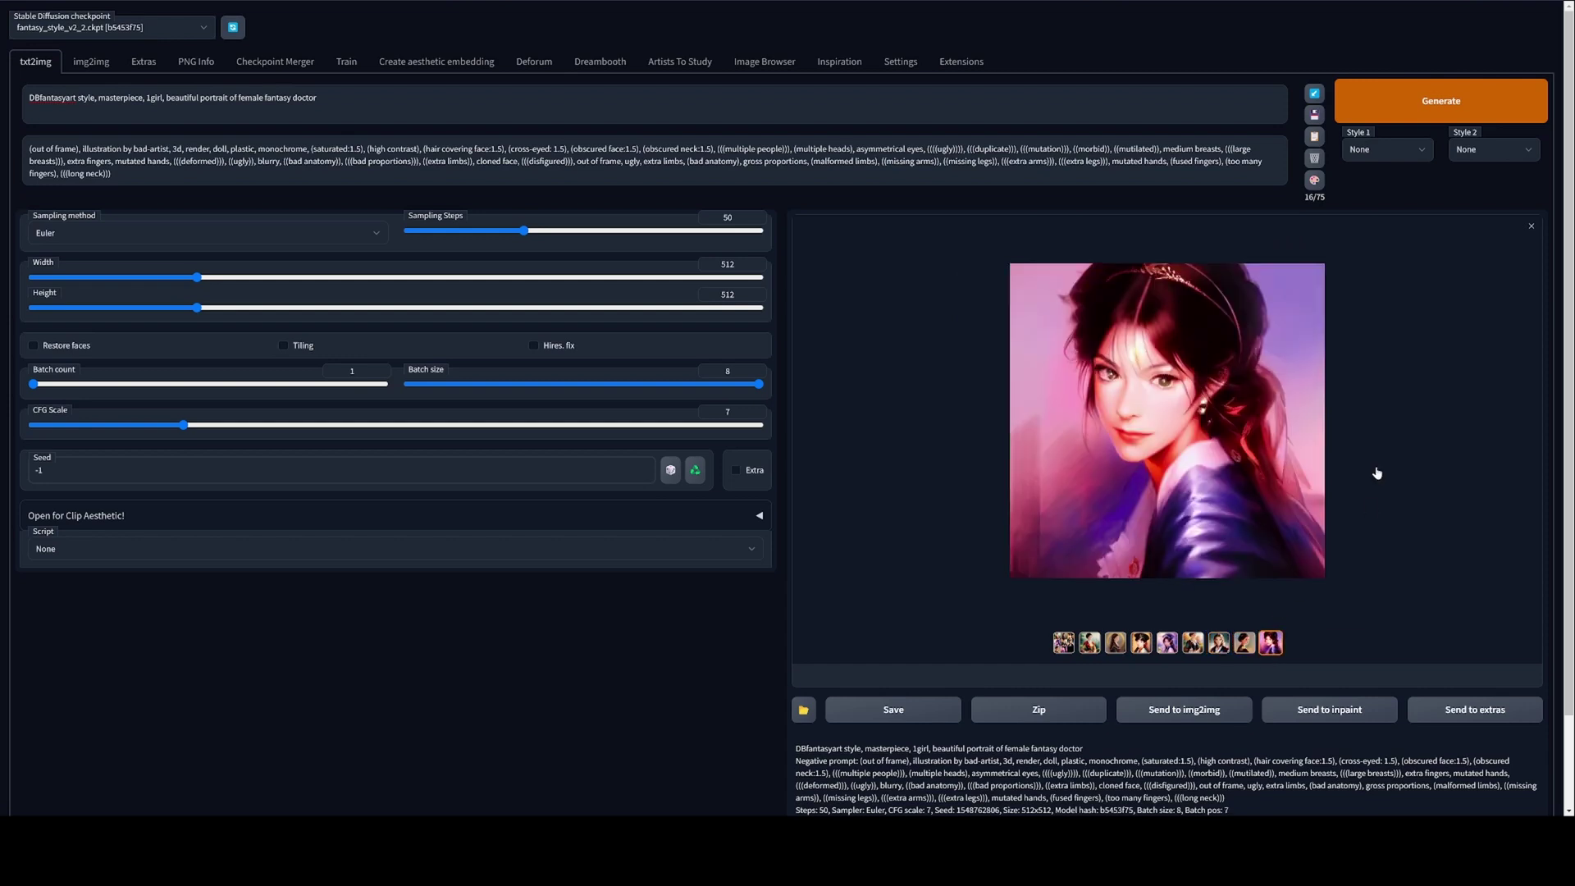